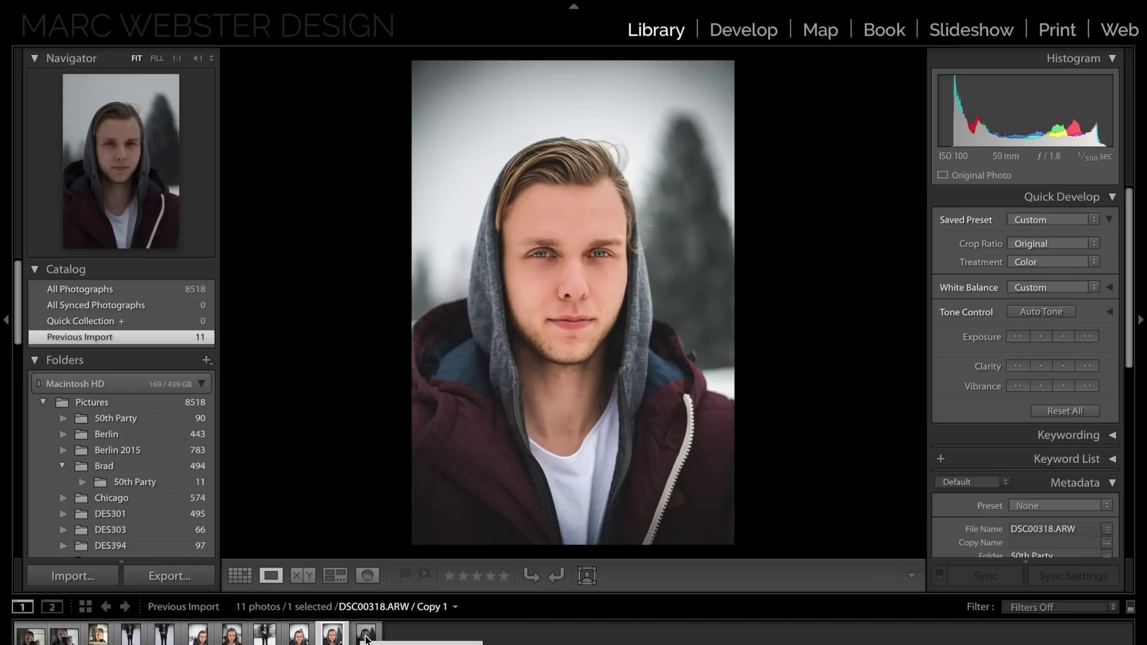
Open the unedited copy of DSC00318.ARW for developing and enable the lens profile corrections
click(366, 637)
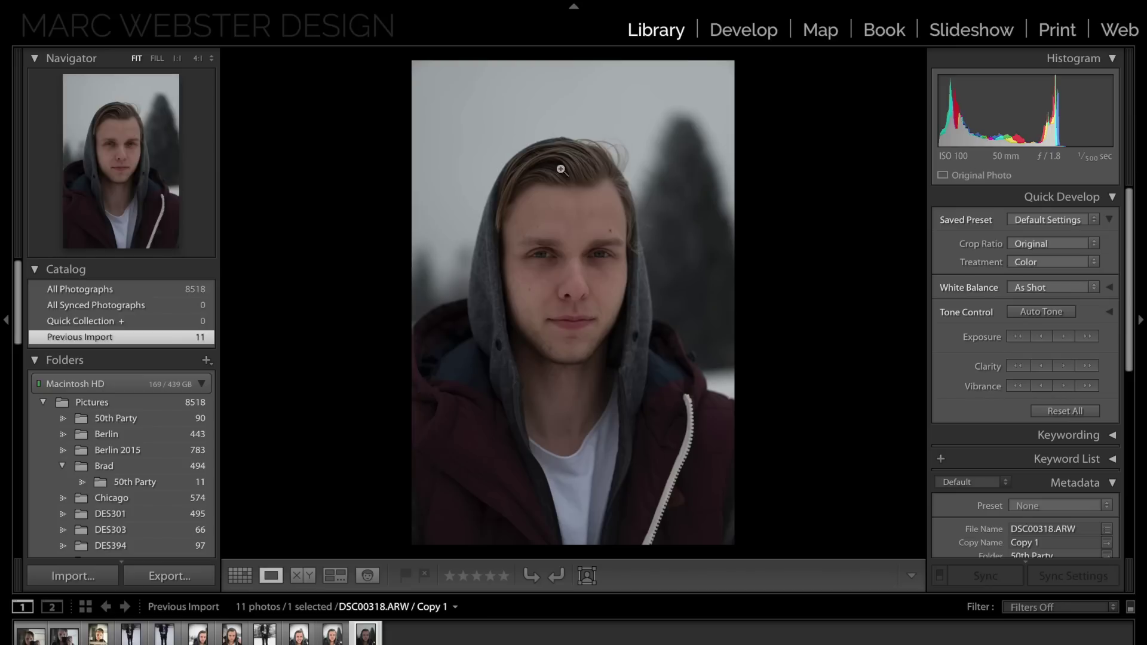
click(737, 31)
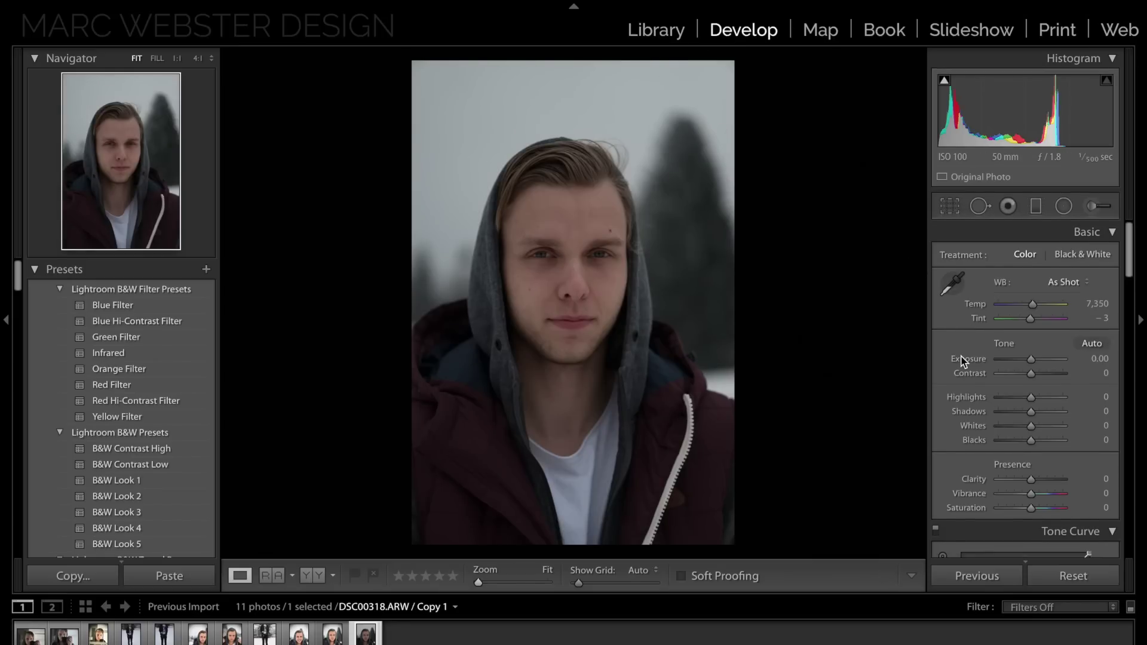
scroll(962, 360, down, 15)
scroll(962, 360, down, 3)
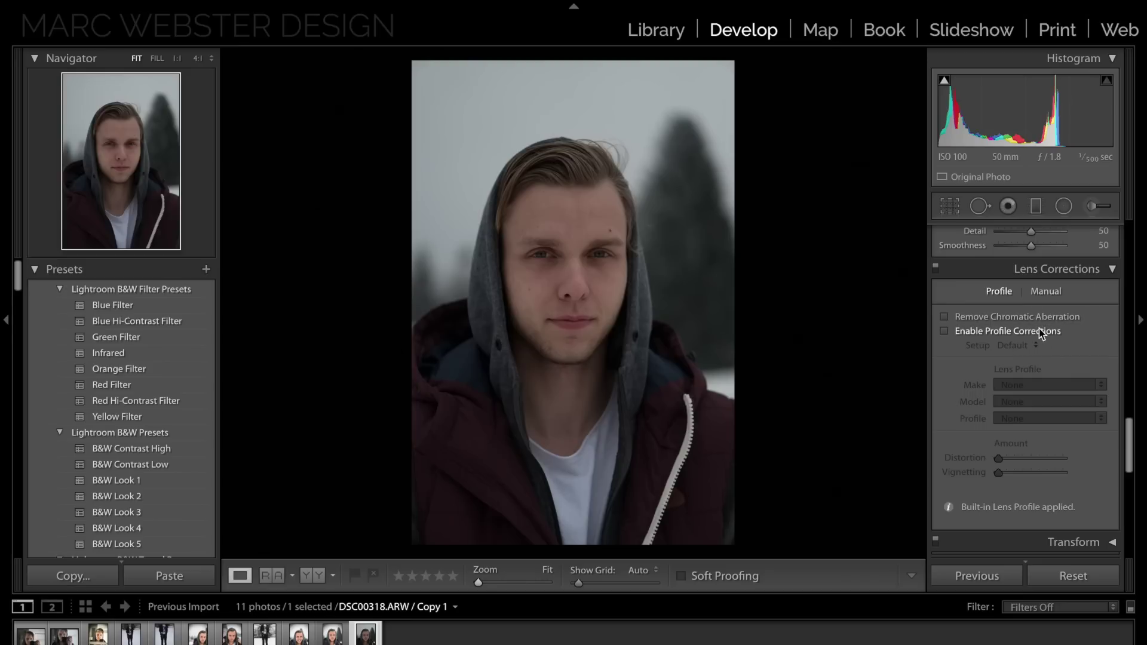
click(944, 331)
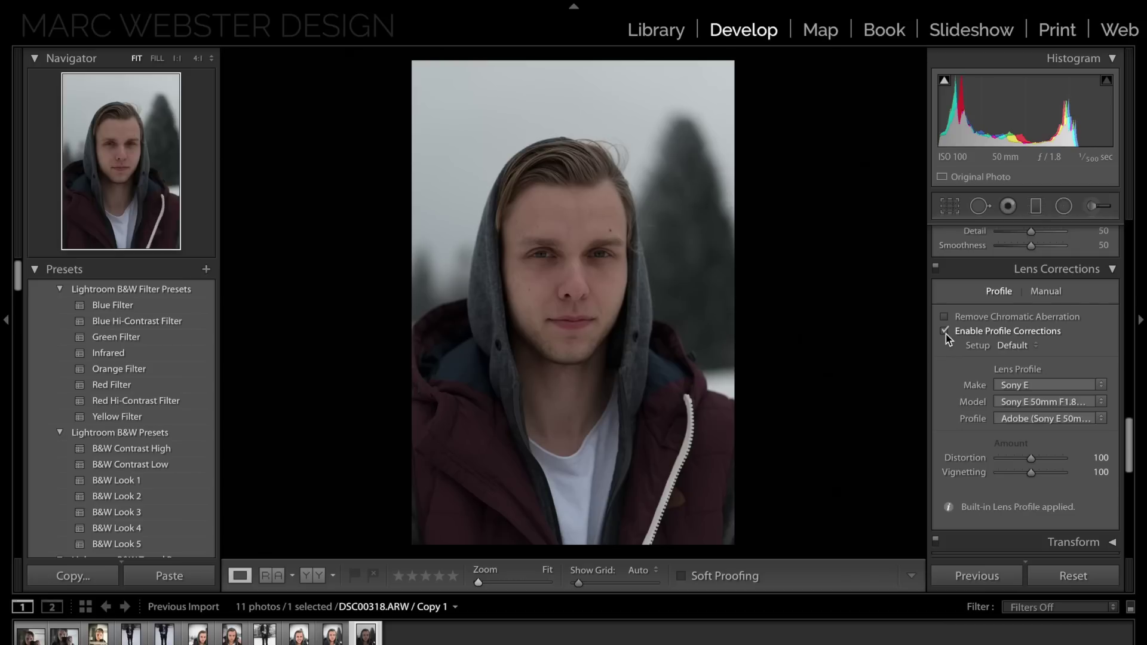
click(945, 333)
click(946, 334)
Apply automatic tone adjustments to the portrait and reduce the Exposure to +1.15
scroll(952, 442, up, 10)
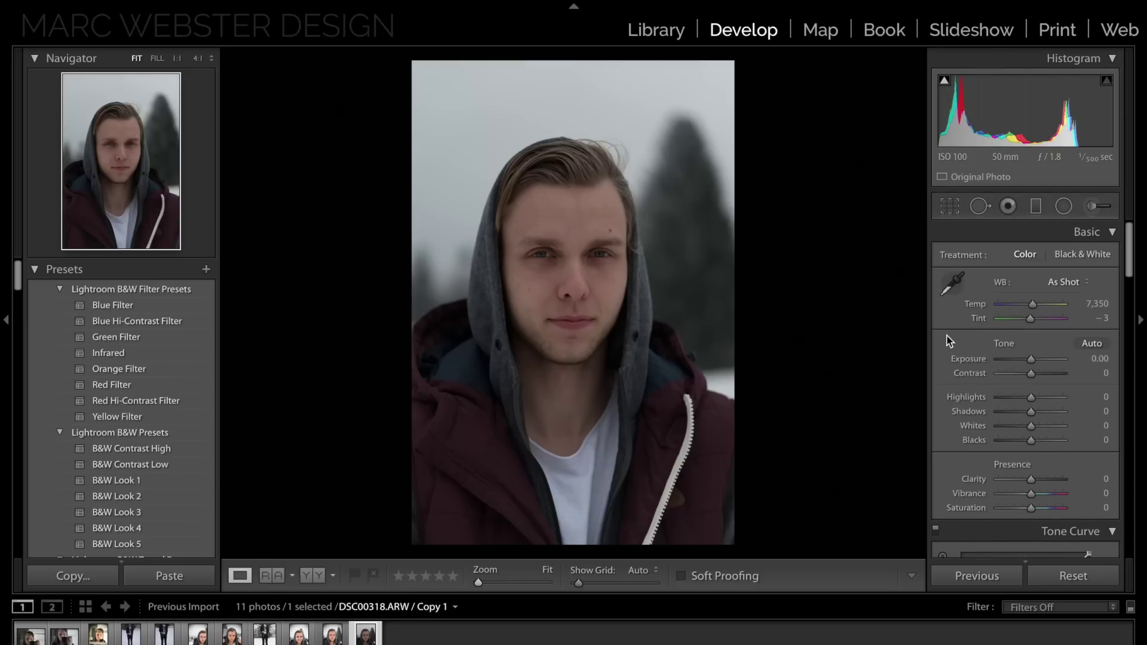
click(1085, 343)
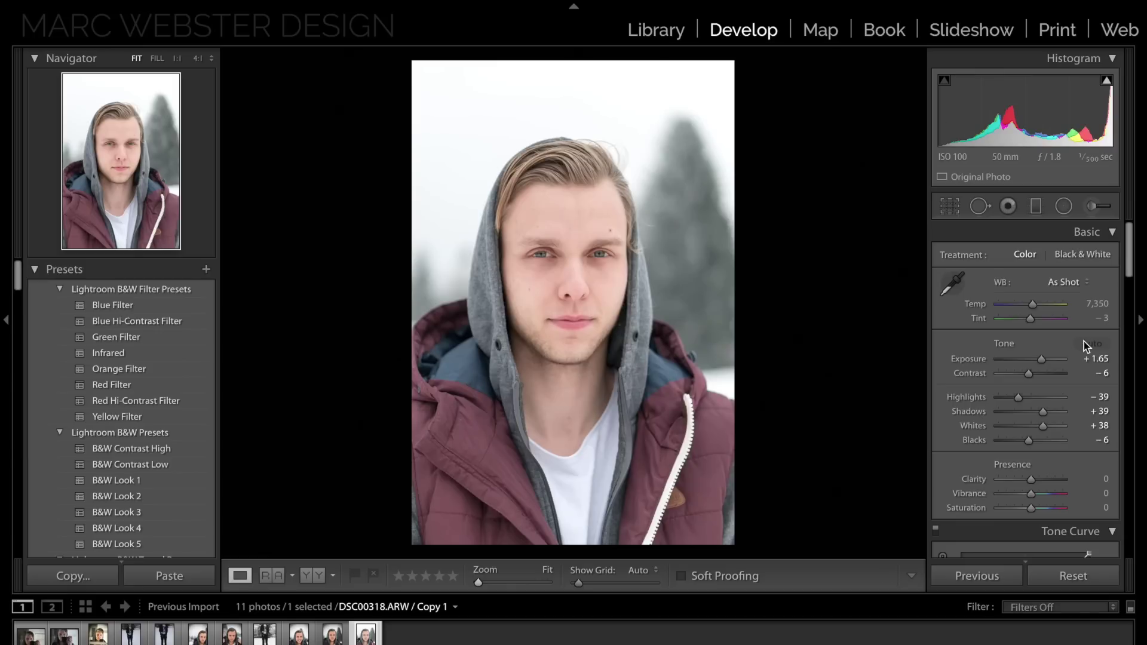
drag(1042, 359, 1041, 359)
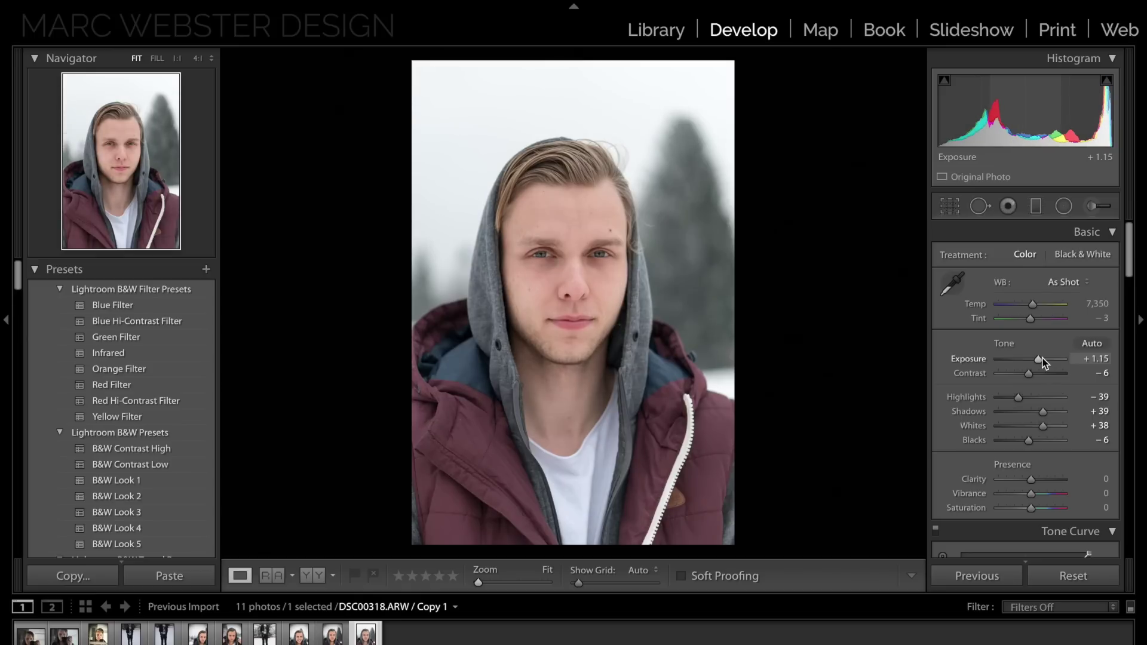
Apply the Auto white balance and lower the colour temperature to 7,350
click(1063, 284)
click(1063, 292)
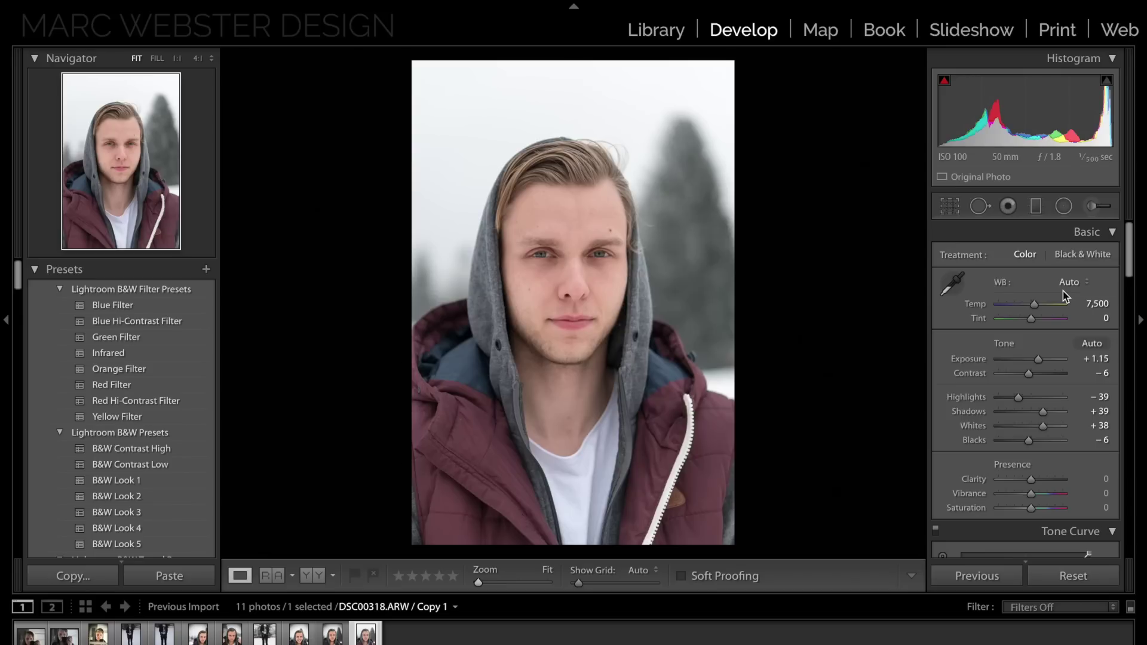
key(Down)
key(Down)
Set Highlights to −100, Whites to +27 and Contrast to +54, dismissing the Dropbox notification
drag(1018, 398, 968, 401)
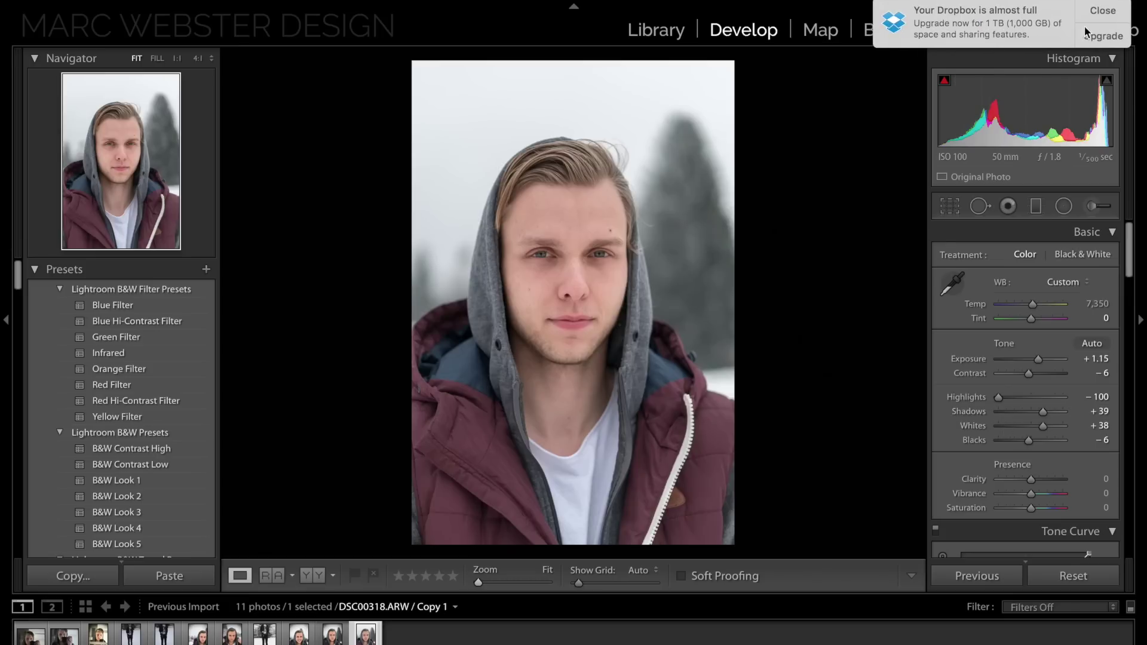
click(1102, 11)
click(1044, 426)
drag(1043, 426, 1038, 422)
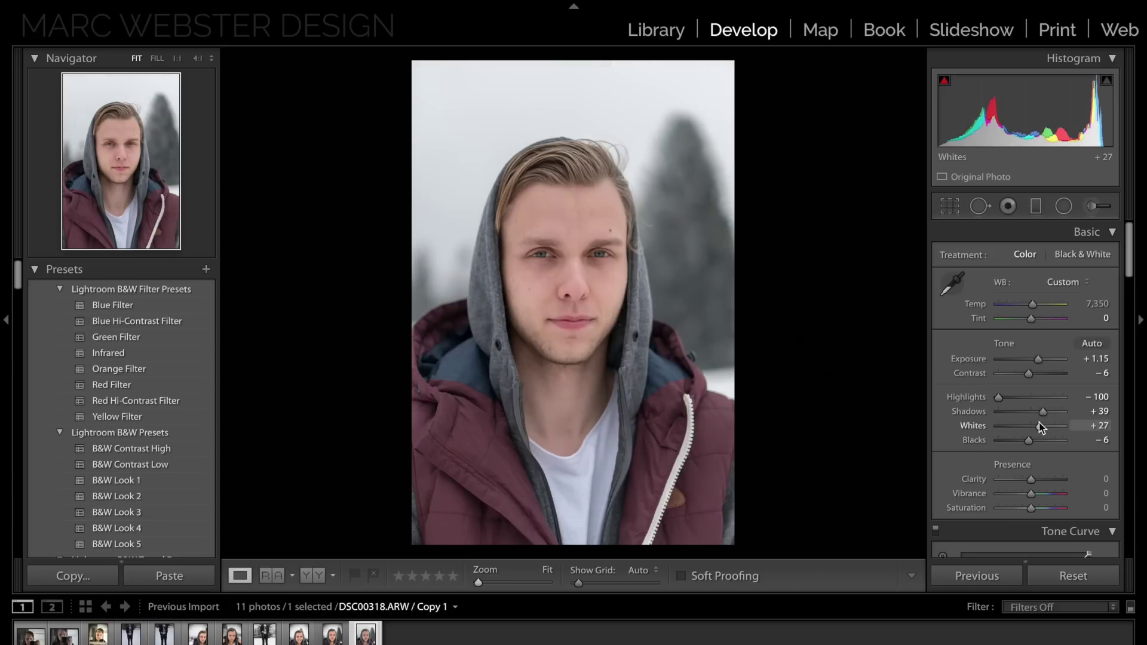
drag(1030, 374, 1049, 374)
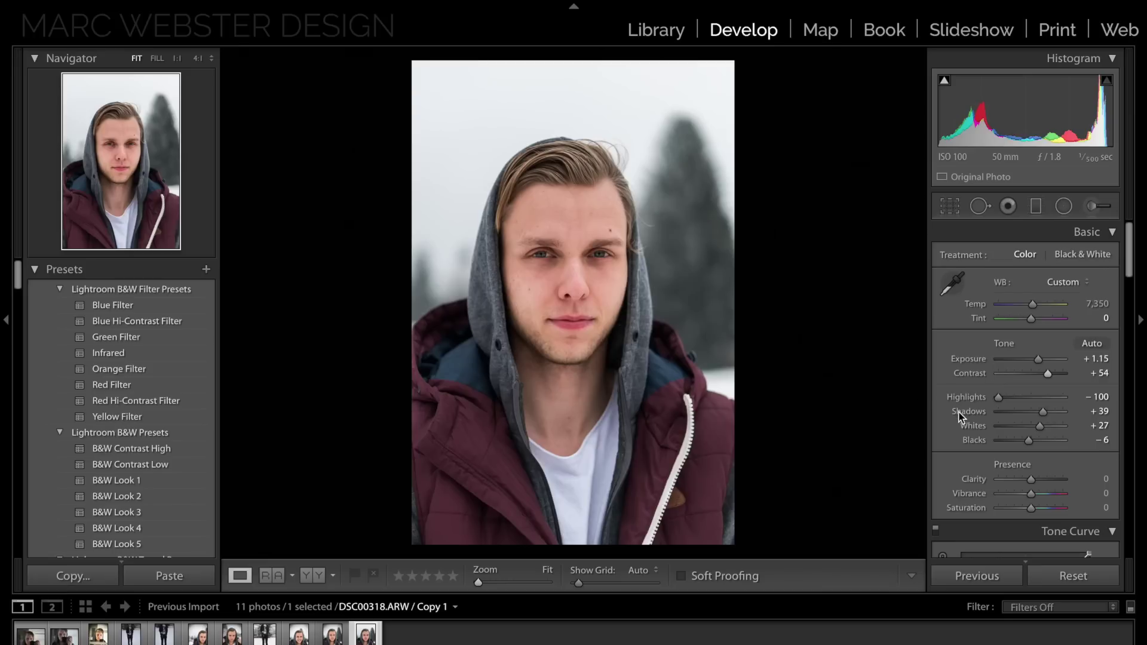
Try the portrait's Clarity at +22 and at the extremes +100 and −100
drag(1032, 481, 1039, 478)
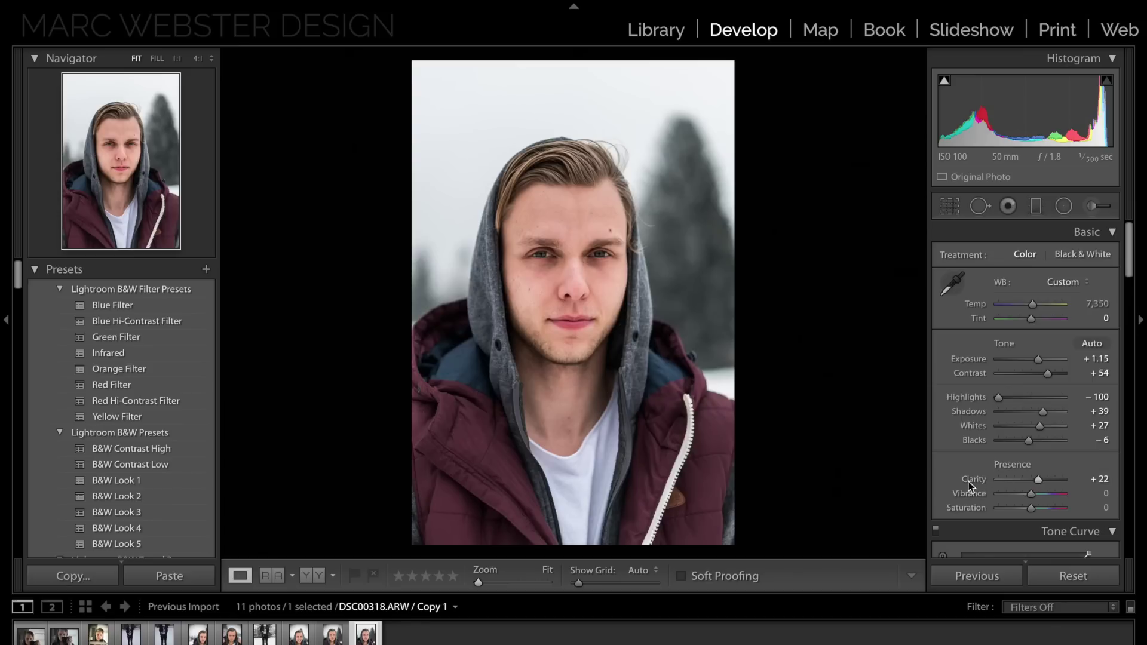
drag(1038, 480, 1078, 480)
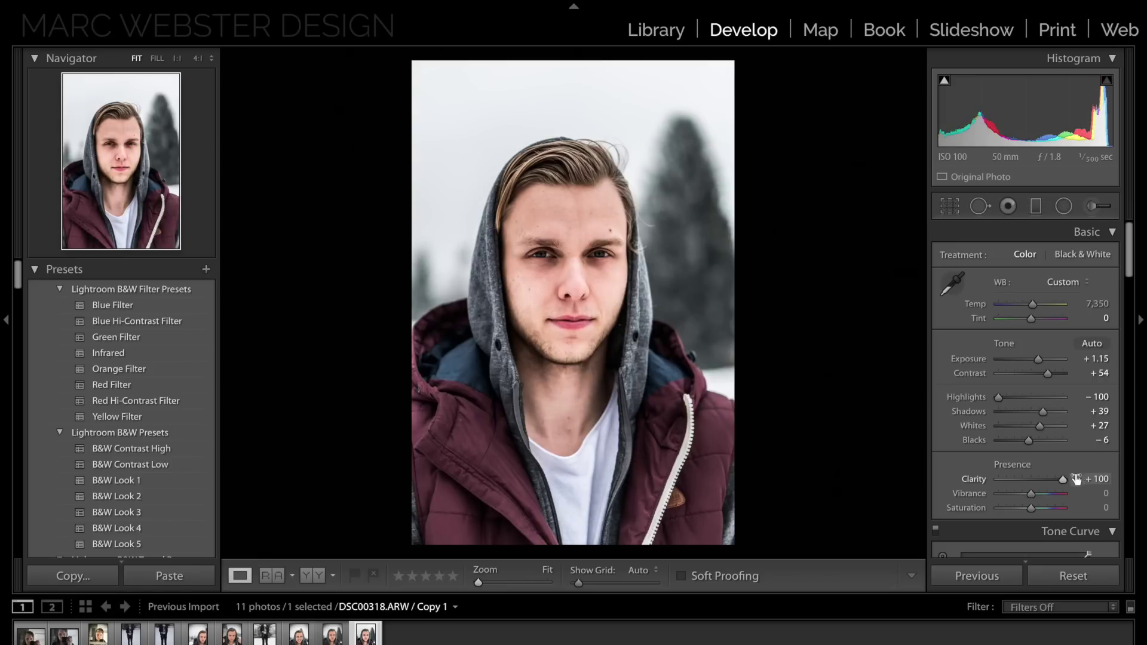
drag(1063, 482, 969, 482)
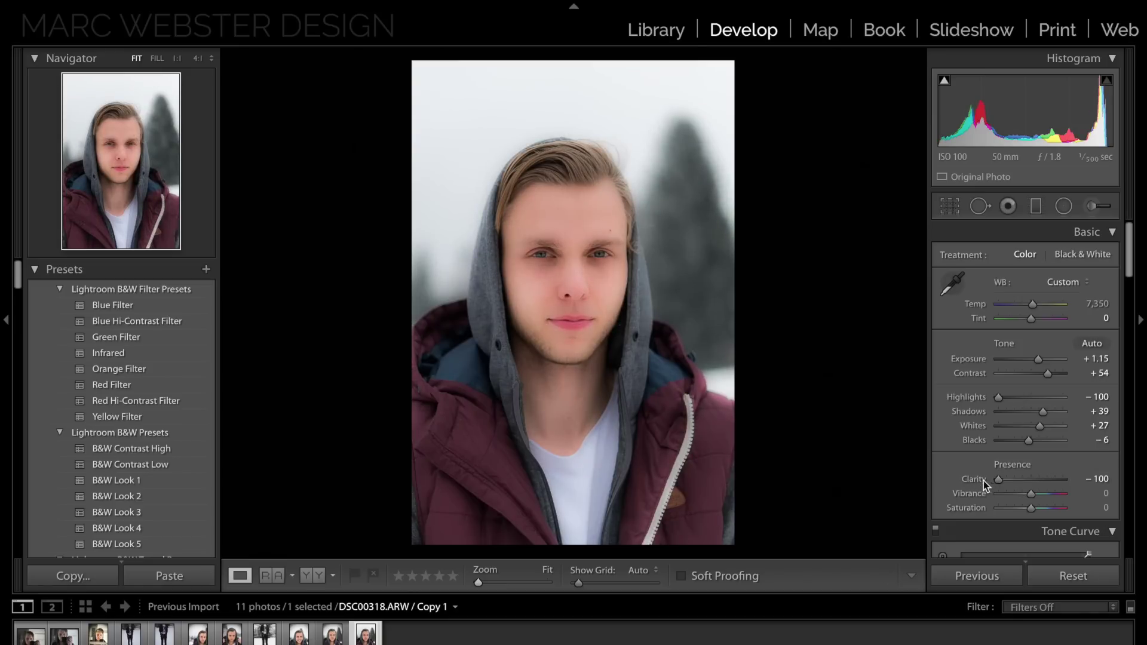
Set the Presence values to Clarity +17, Vibrance +5 and Saturation −5
drag(999, 479, 1041, 479)
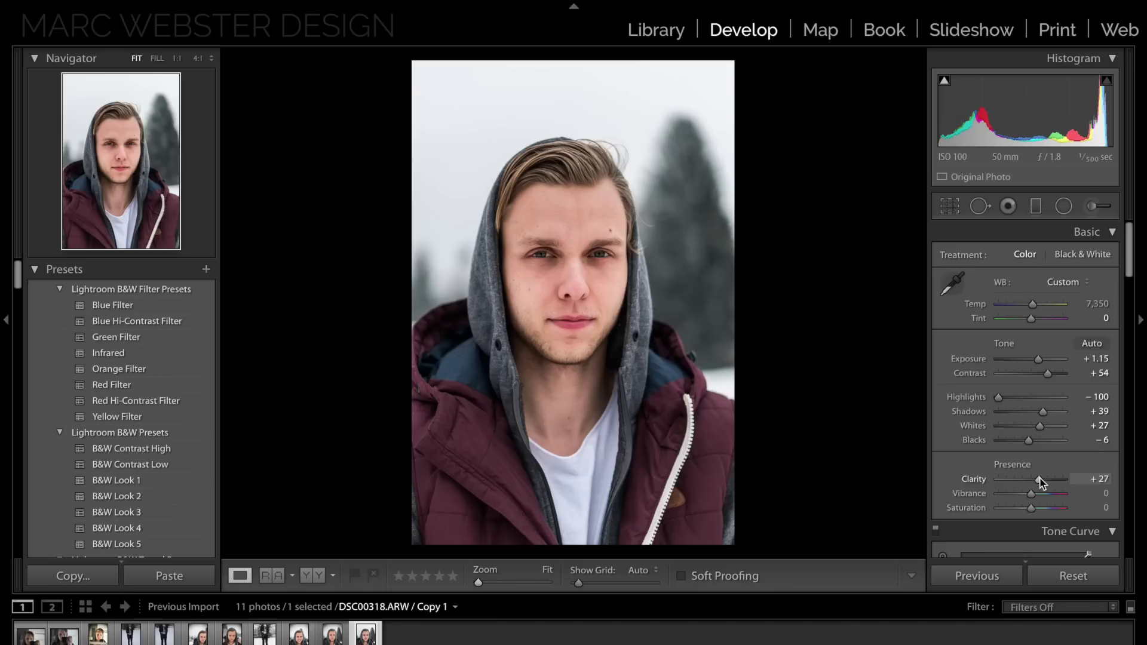
scroll(1039, 479, down, 2)
scroll(1033, 496, up, 1)
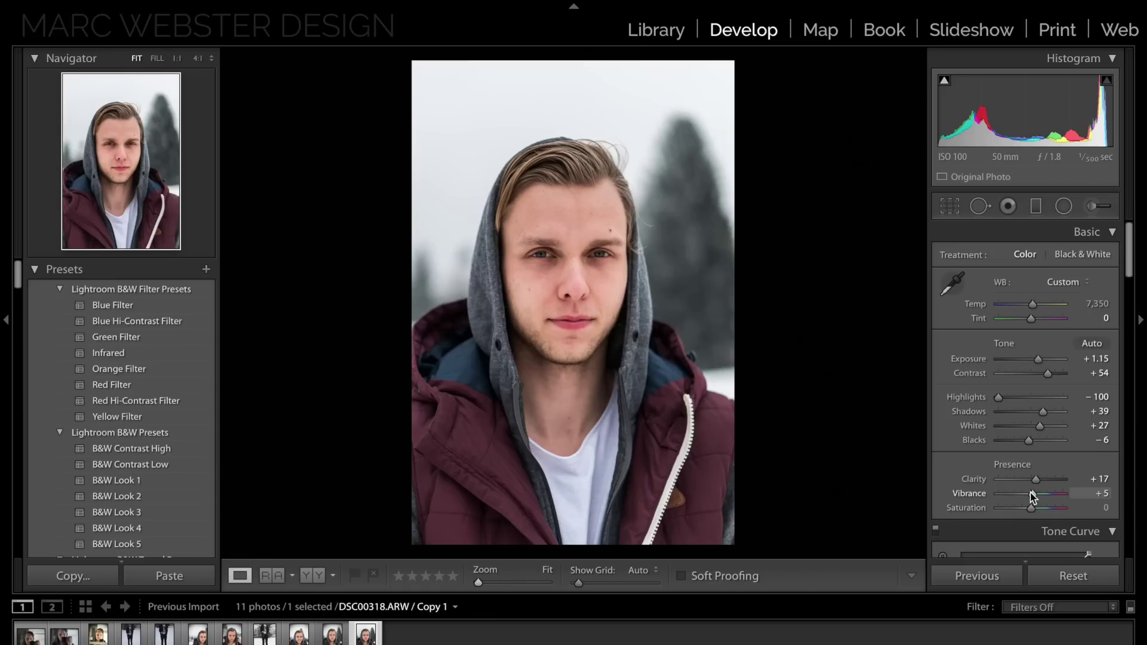
scroll(1035, 511, down, 1)
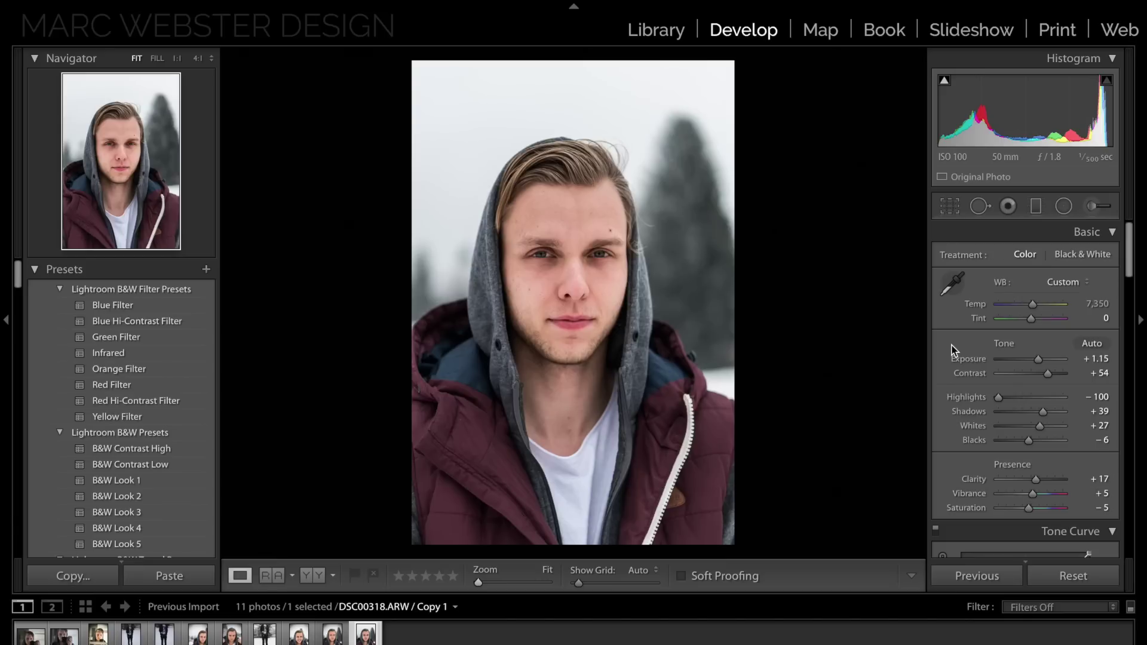
Add midtone and shadow points to the RGB point curve, raise its black point to 10.2% and move the shadow point to about 16%
scroll(952, 350, down, 3)
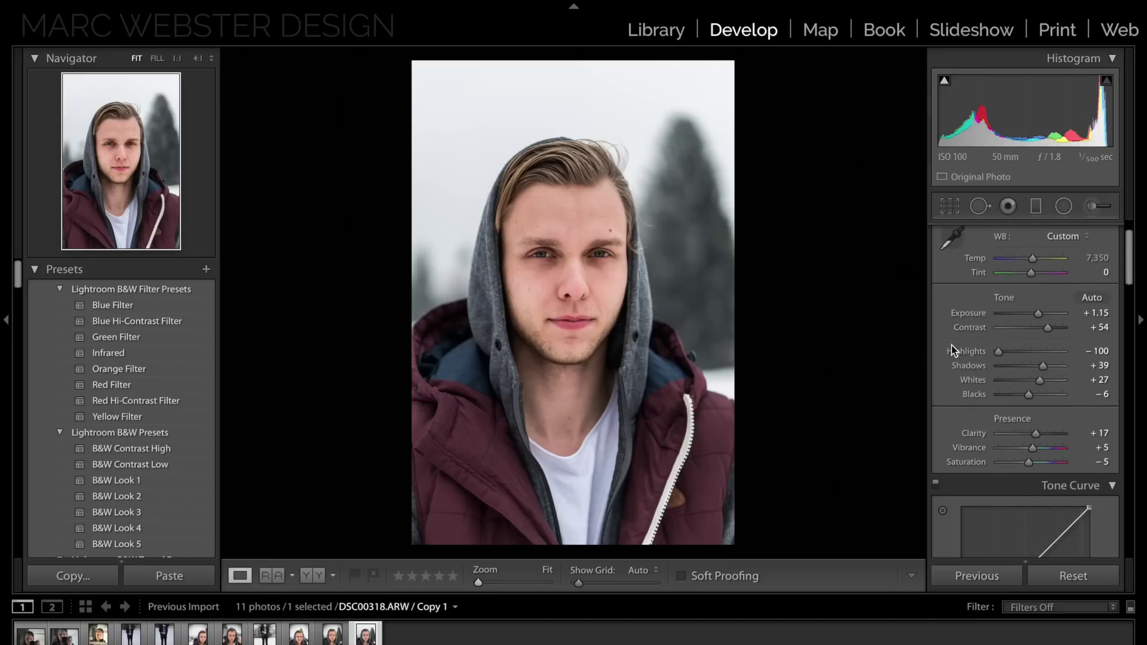
scroll(952, 350, down, 6)
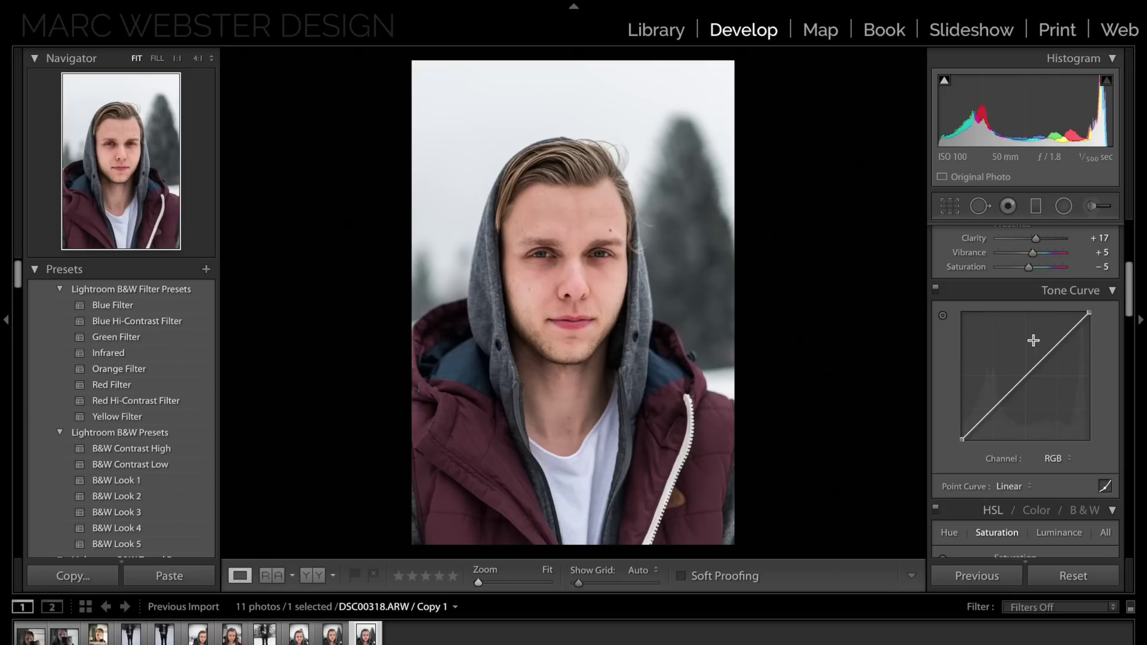
click(1024, 376)
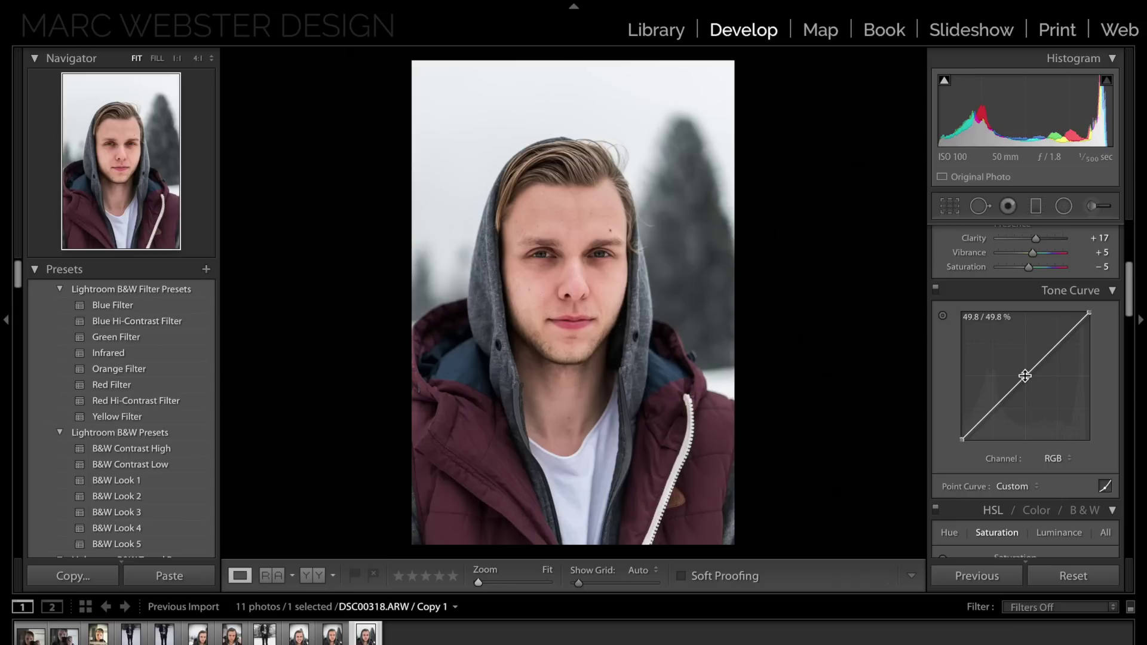
click(990, 410)
drag(959, 441, 961, 426)
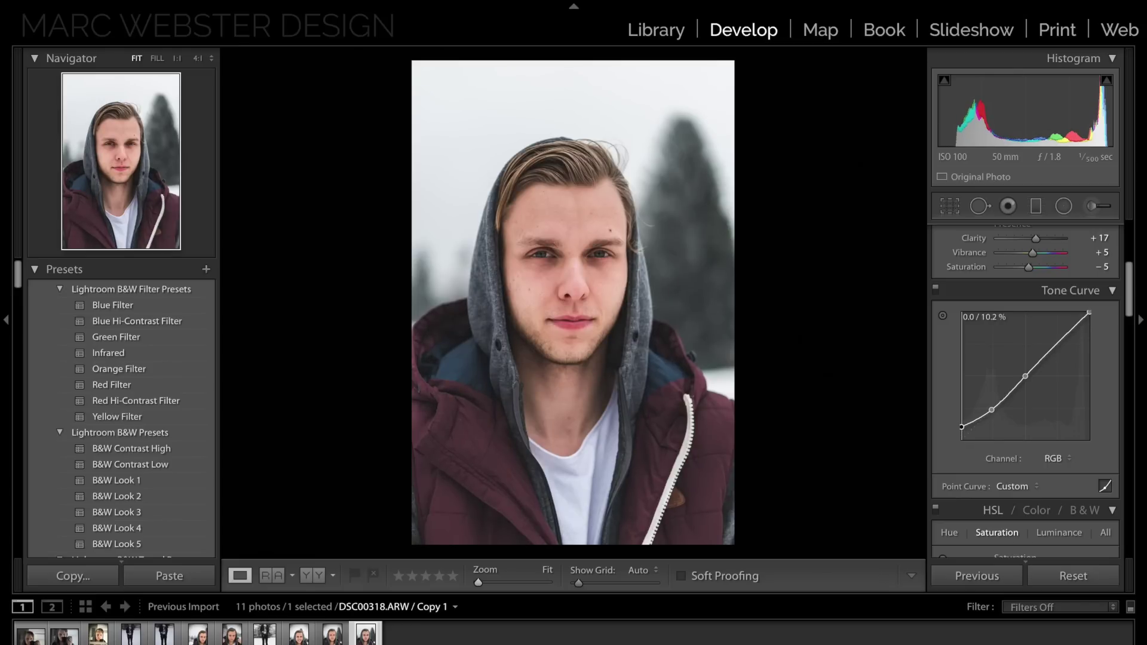
click(991, 410)
drag(992, 409, 982, 418)
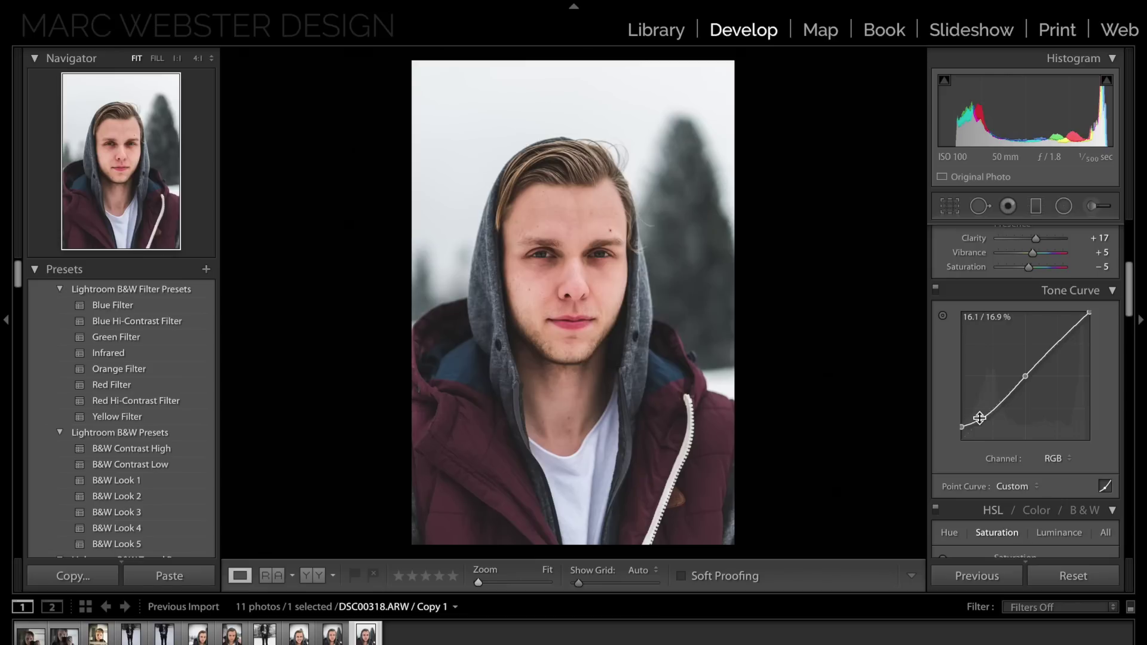
Set the Red saturation to +5 and the Red hue to +15 in the HSL adjustments
scroll(945, 389, down, 3)
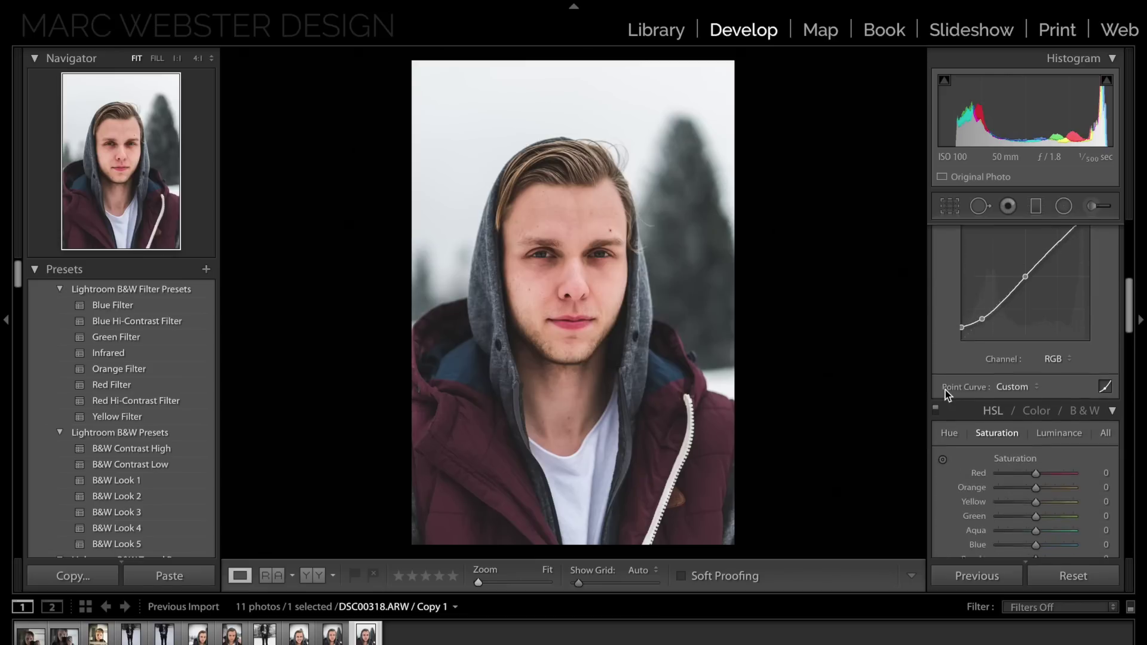
scroll(945, 390, down, 3)
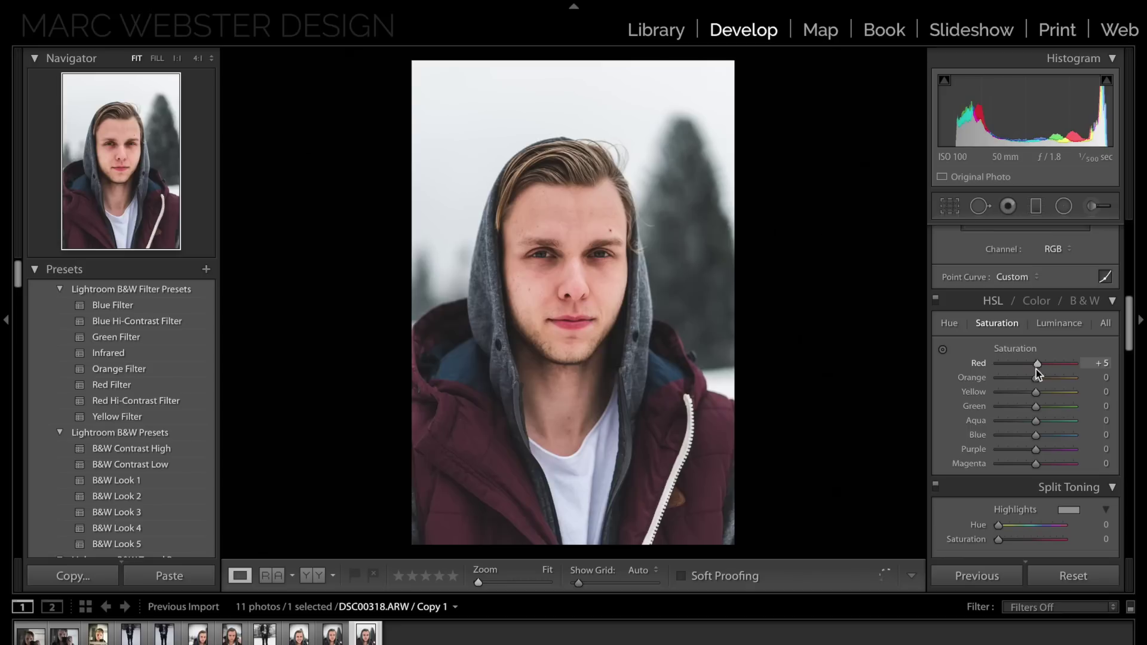
drag(1036, 378, 1041, 399)
click(949, 325)
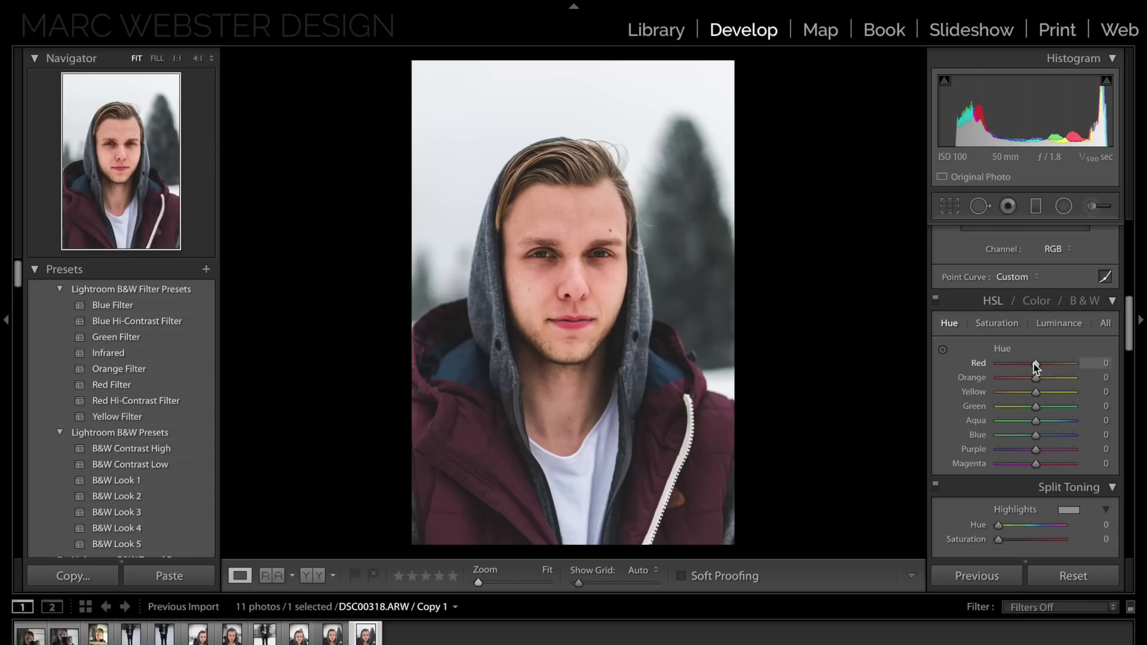
drag(1037, 365, 1040, 365)
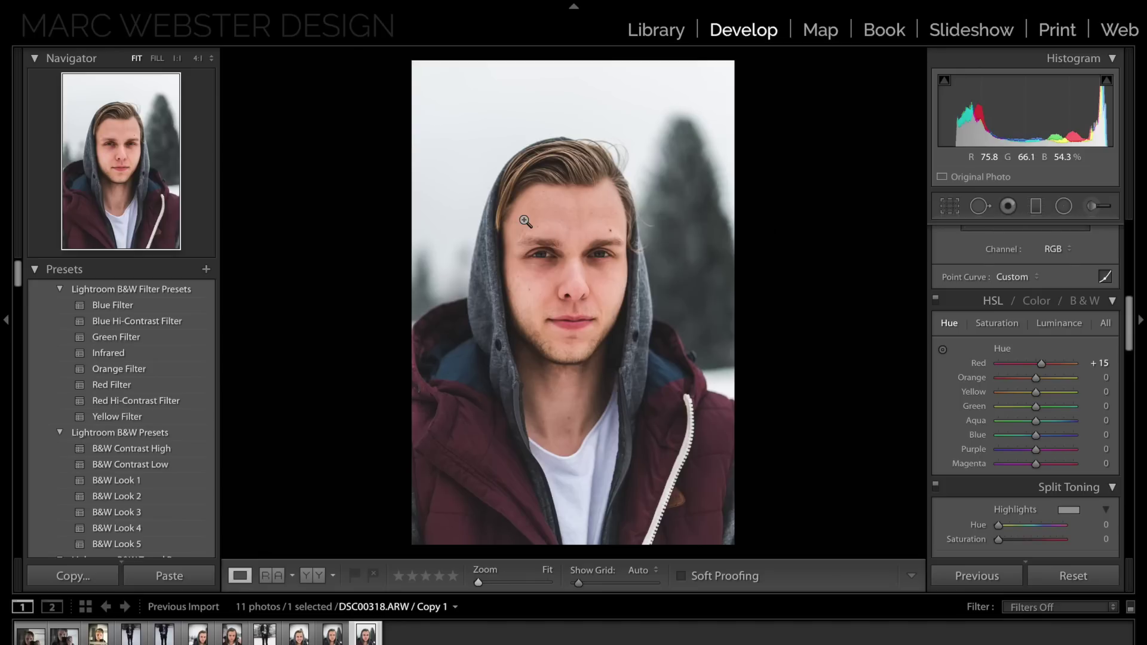
Heal the red spot above the man's left eyebrow and the blemish on the nose bridge, sampling that one from skin between the eyebrows
key(ctrl+=)
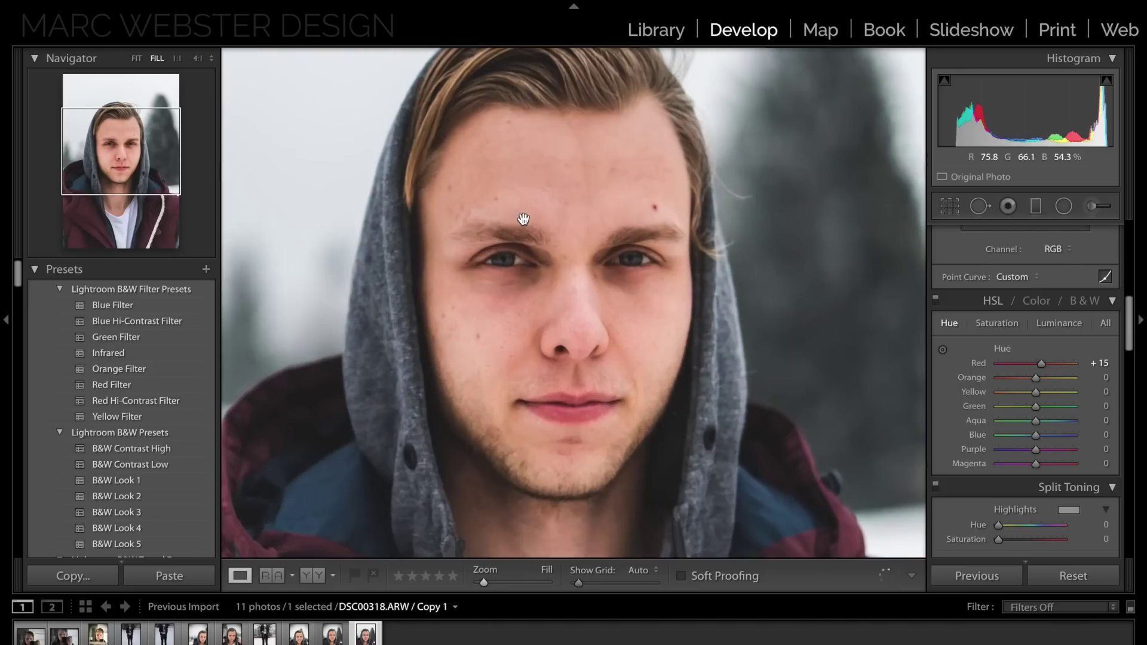
key(ctrl+=)
drag(661, 141, 569, 322)
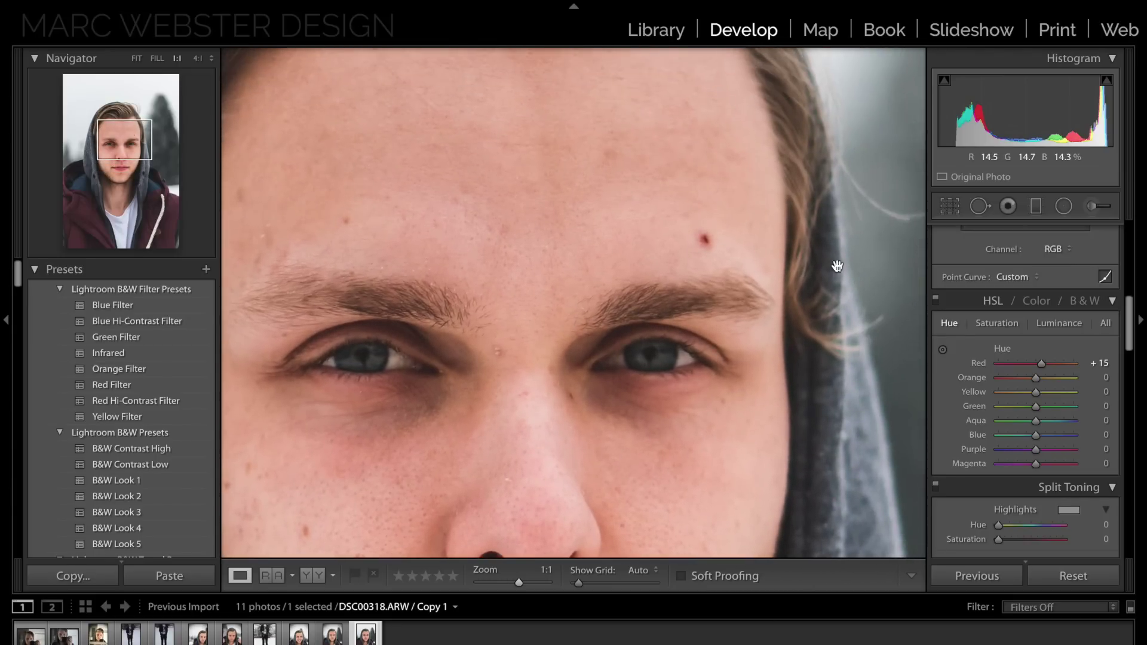
click(985, 209)
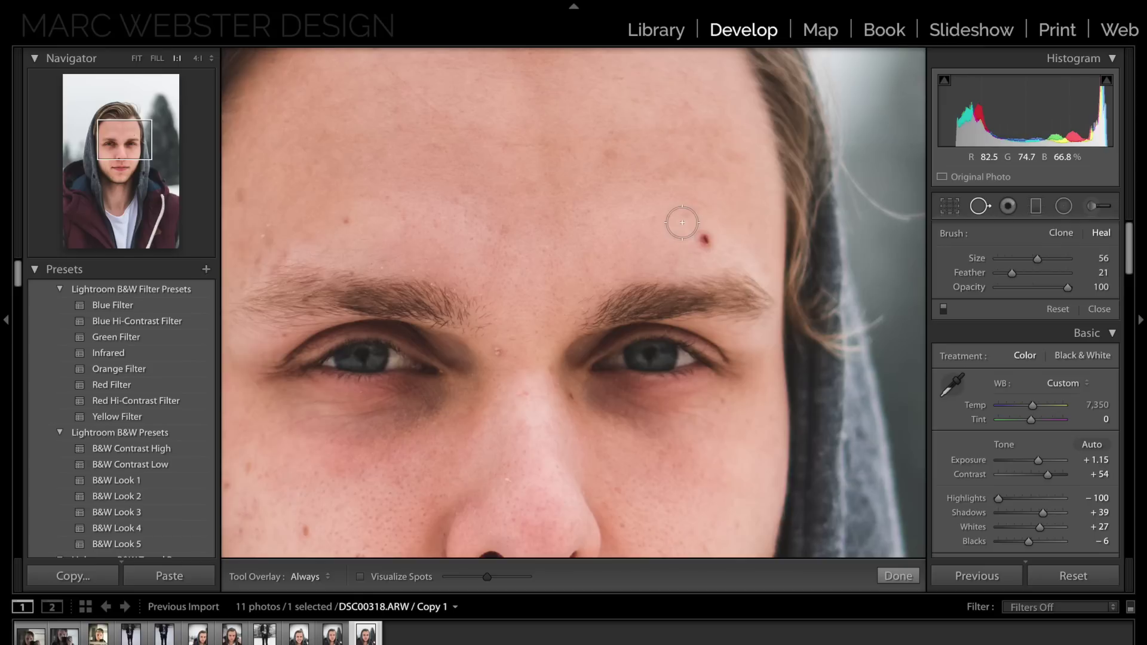
click(702, 240)
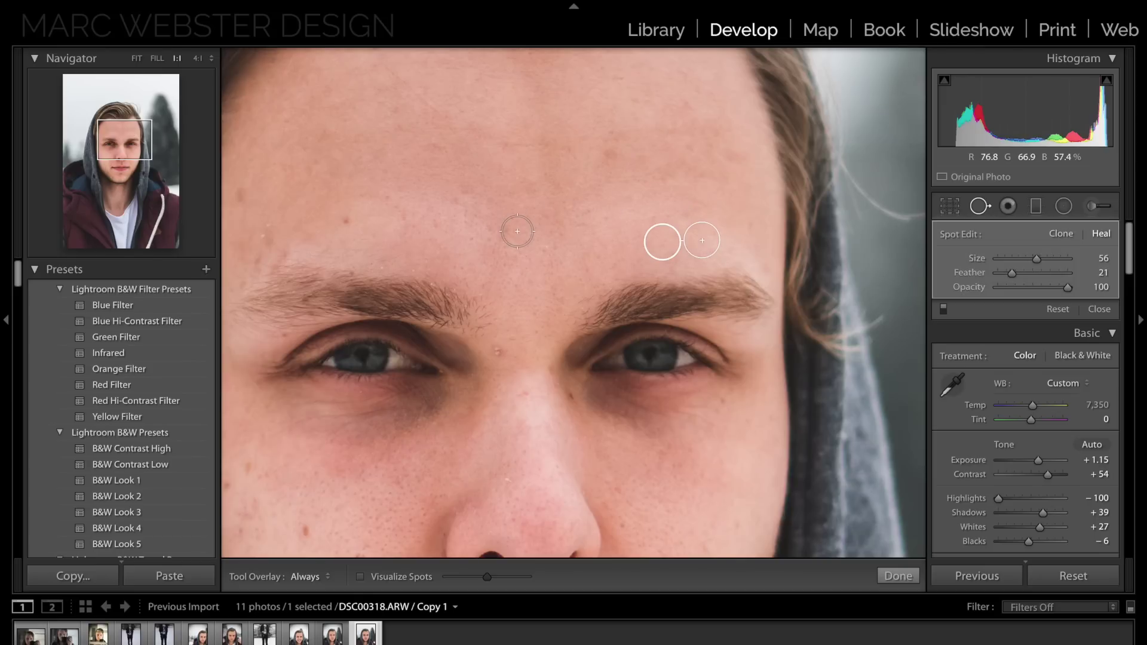
click(500, 349)
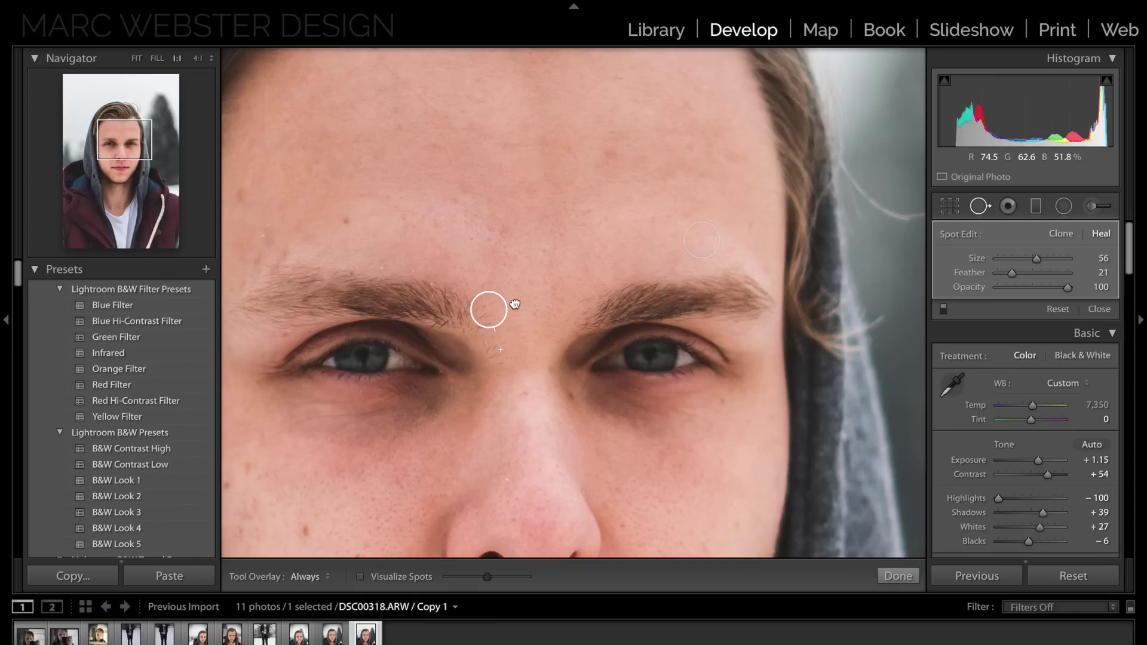
drag(495, 303, 518, 303)
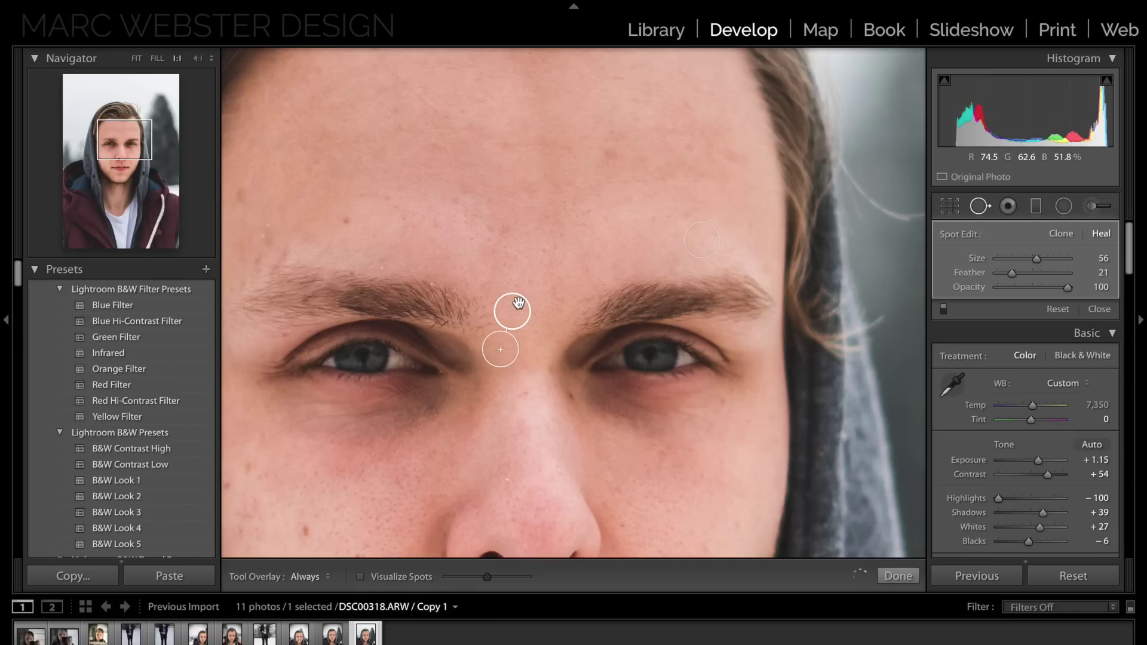
Heal the small spot above the man's right eyebrow and the blemish on his right cheek
click(347, 222)
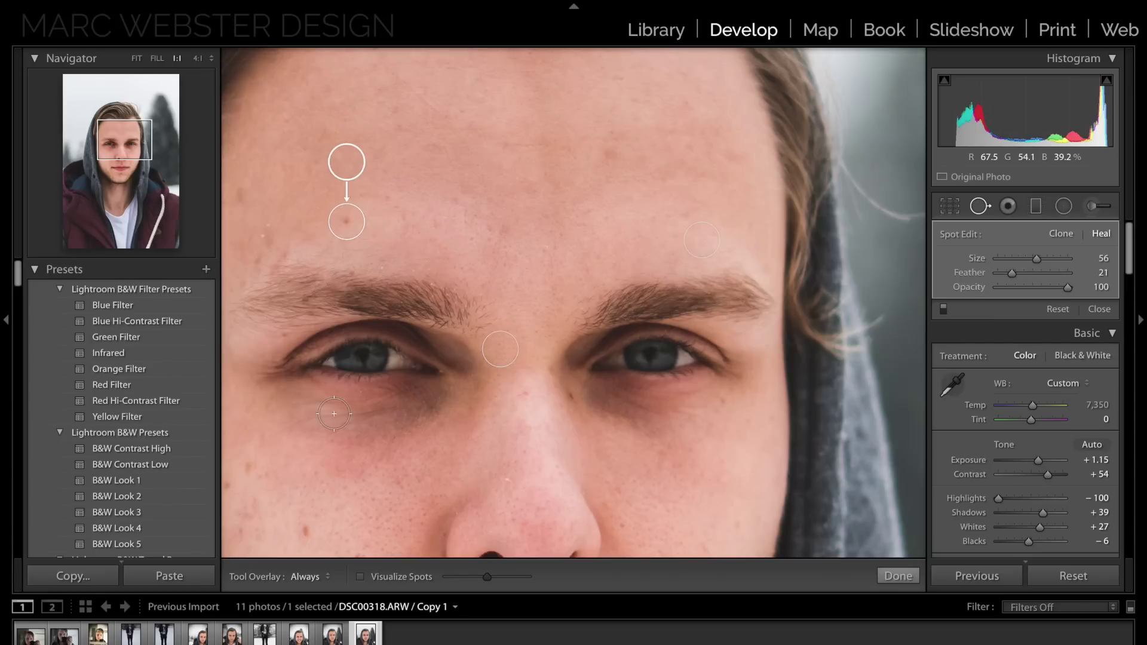
key(Escape)
click(306, 530)
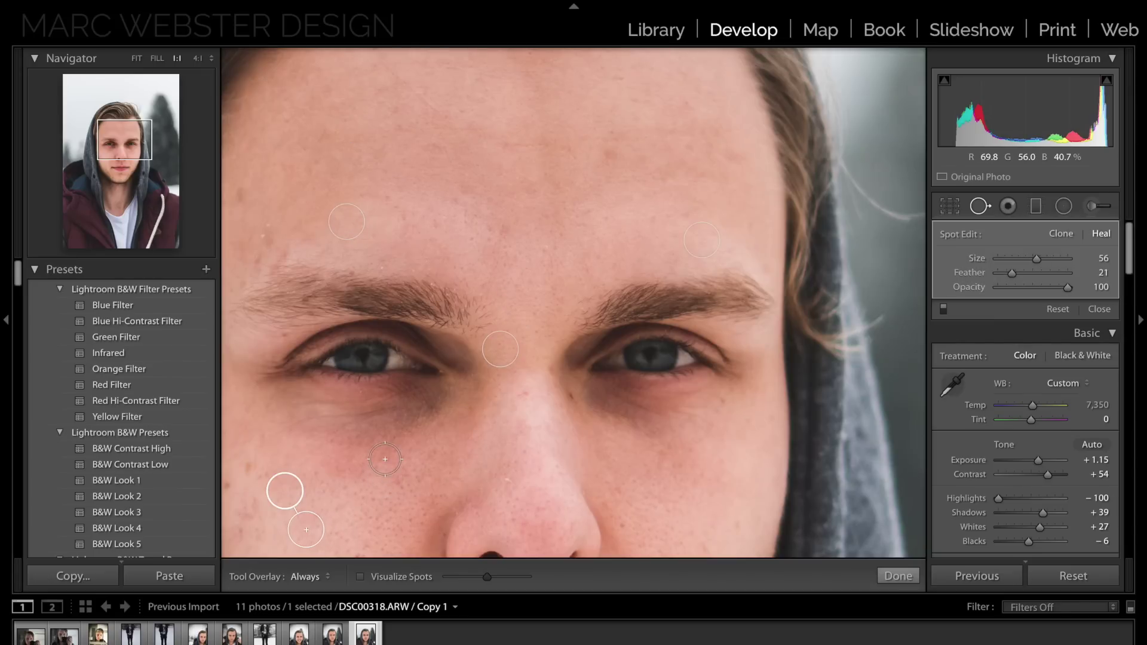
mouse_move(385, 460)
mouse_down()
mouse_move(426, 300)
mouse_move(456, 282)
mouse_up()
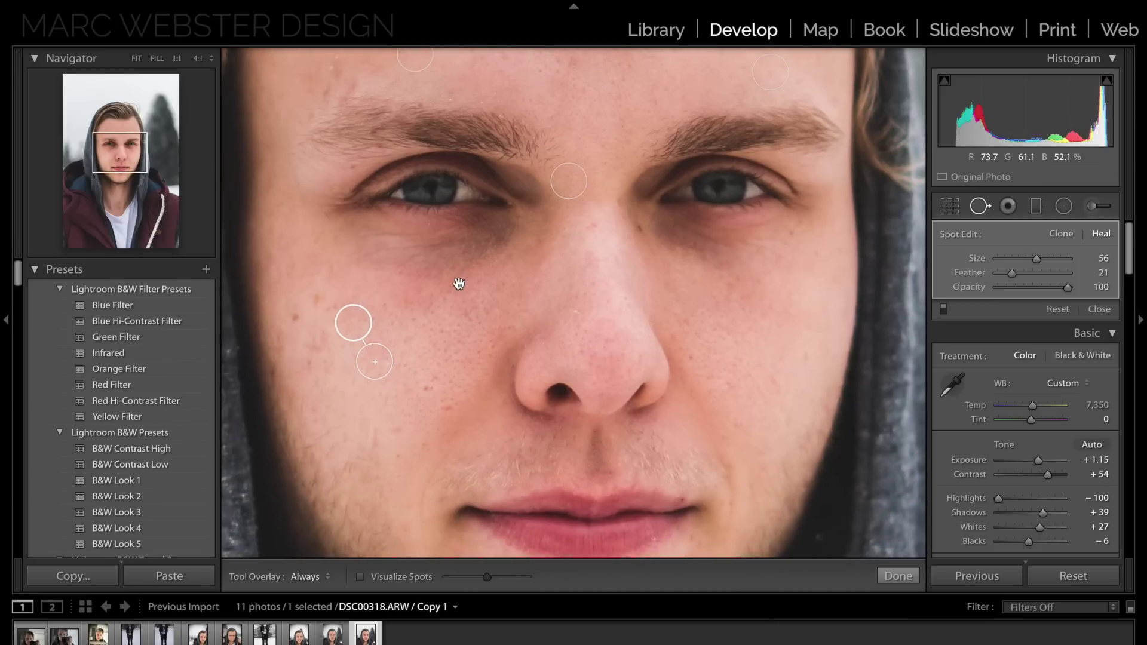
Heal two spots on the outer part of the man's right cheek, sampling the outermost from lower-cheek skin, and finish spot removal
key(Escape)
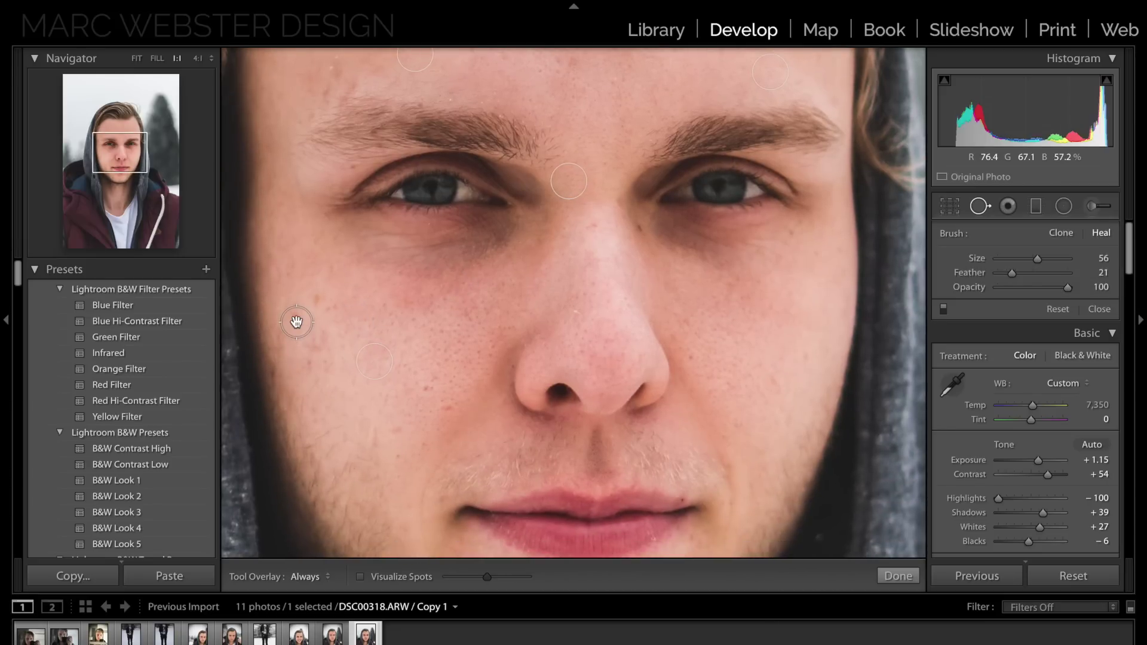
click(296, 322)
key(Escape)
click(317, 297)
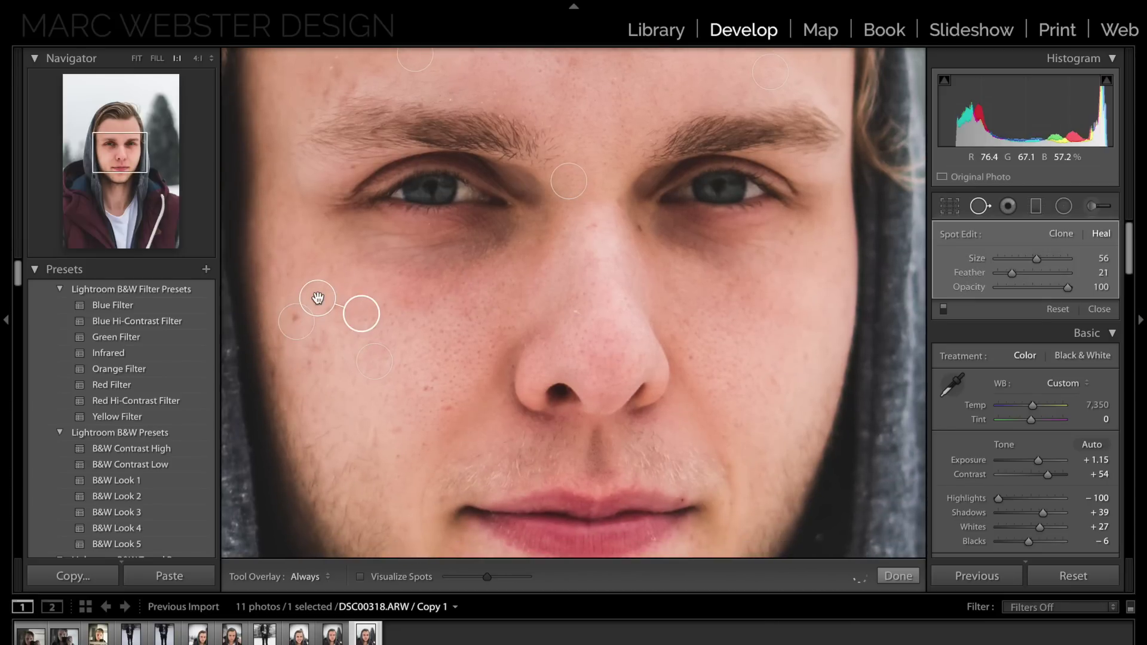
click(298, 324)
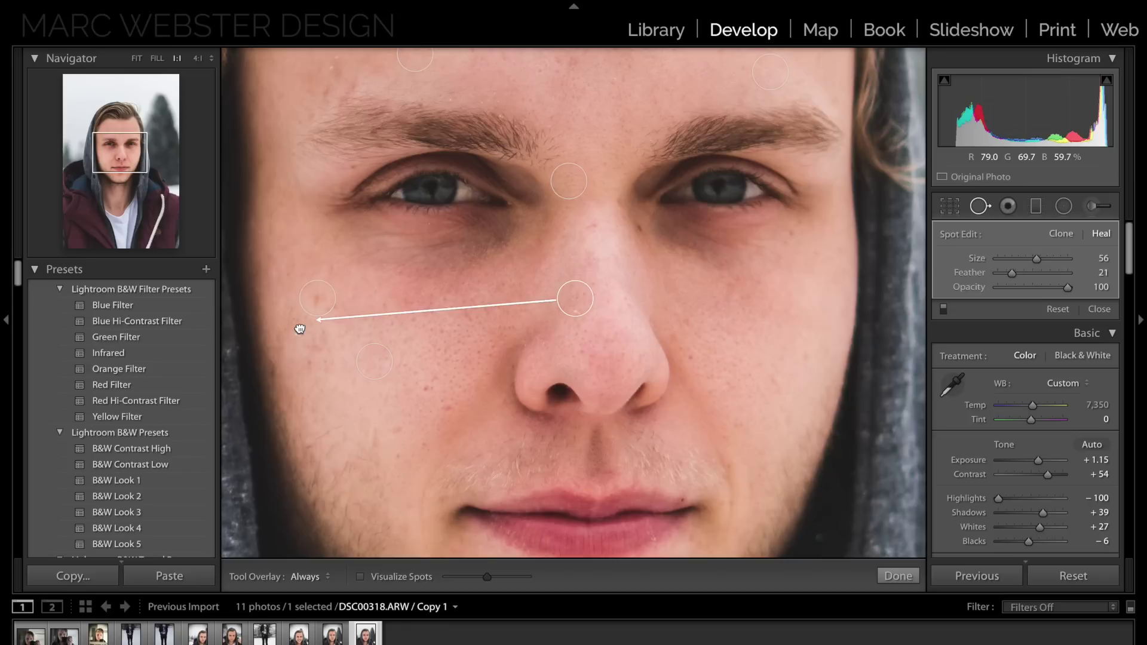
mouse_move(575, 303)
mouse_down()
mouse_move(351, 349)
mouse_move(328, 377)
mouse_up()
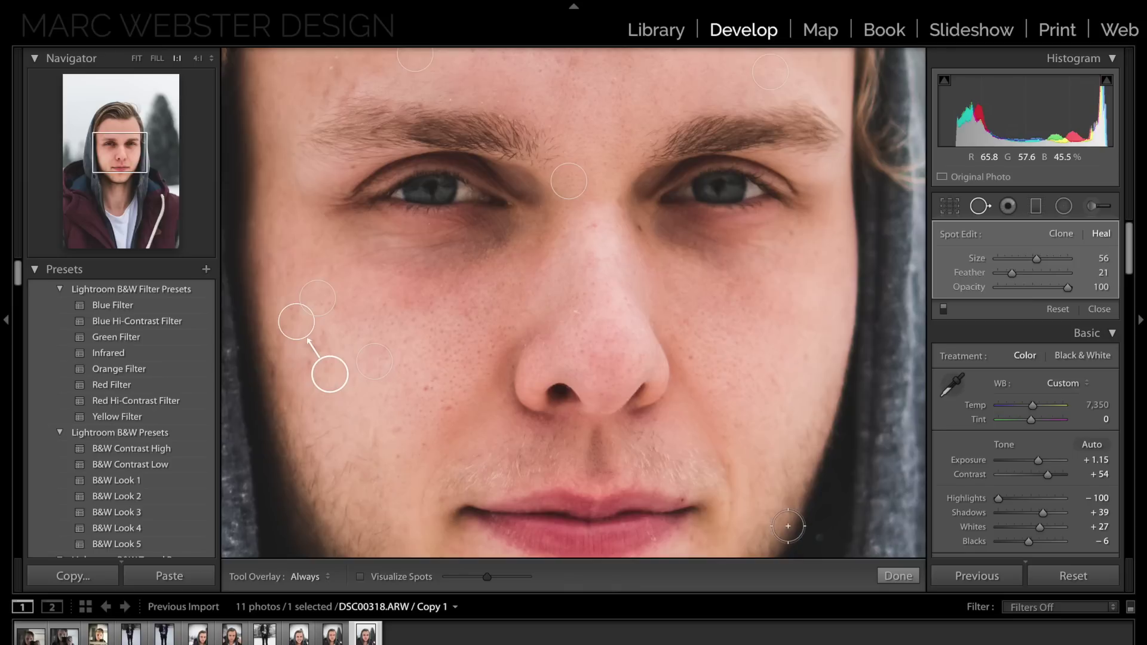
click(898, 576)
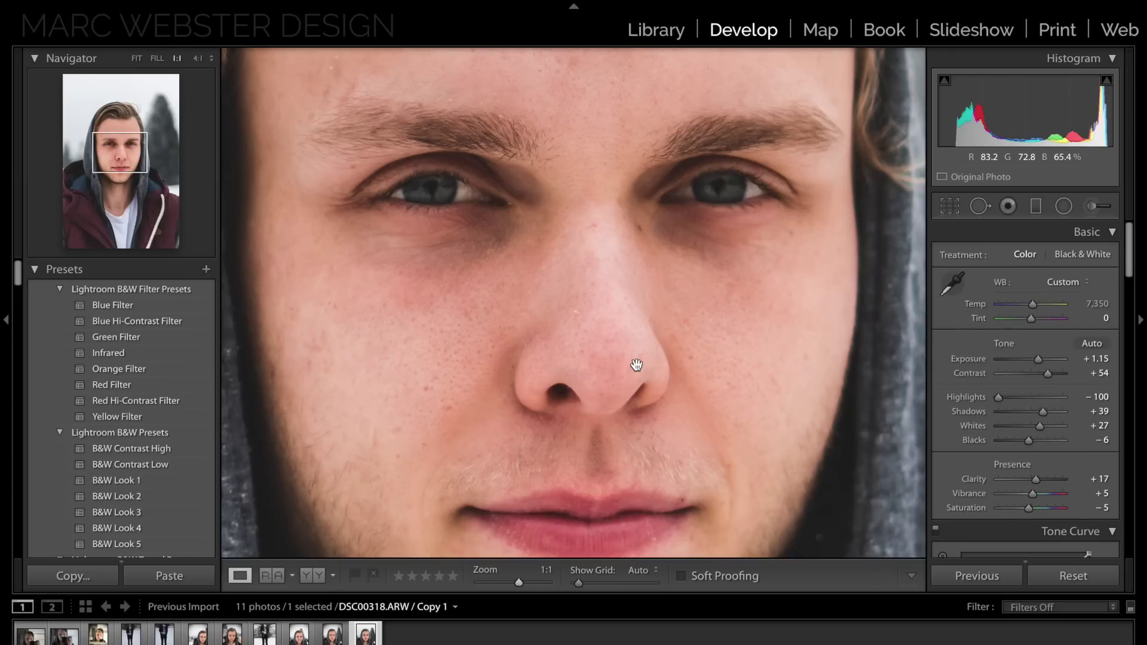
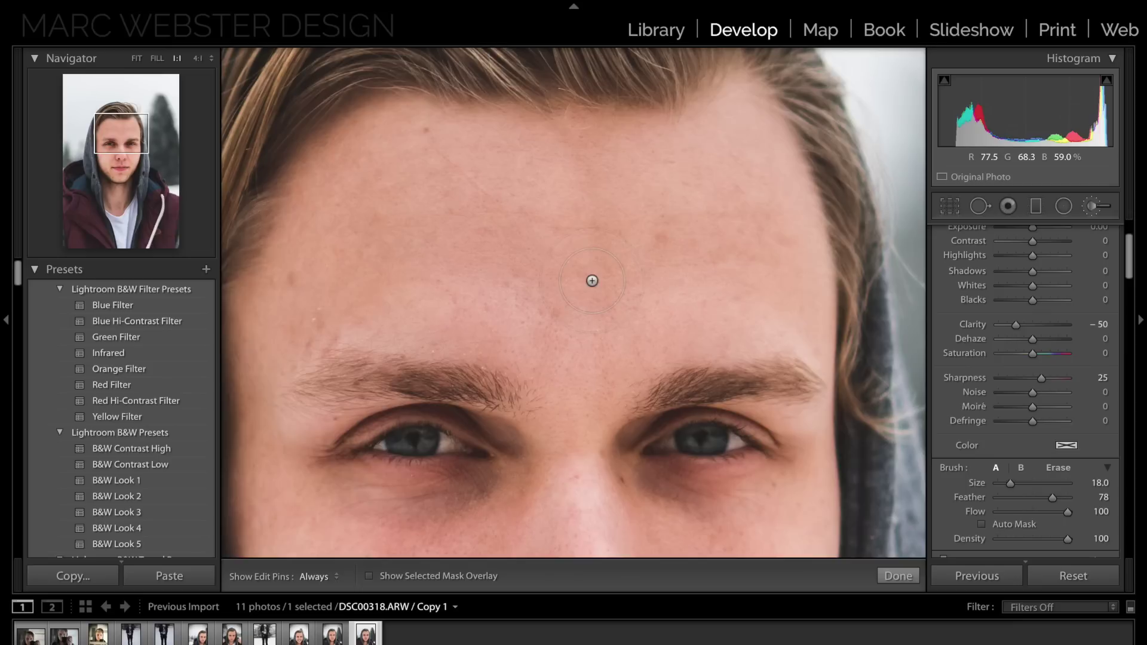
Set the adjustment brush feather to 77 and paint the skin softening (Clarity −50, Sharpness 25) over the forehead
drag(1052, 499, 1050, 499)
key(h)
key(h)
drag(485, 248, 534, 112)
drag(590, 165, 617, 67)
key(h)
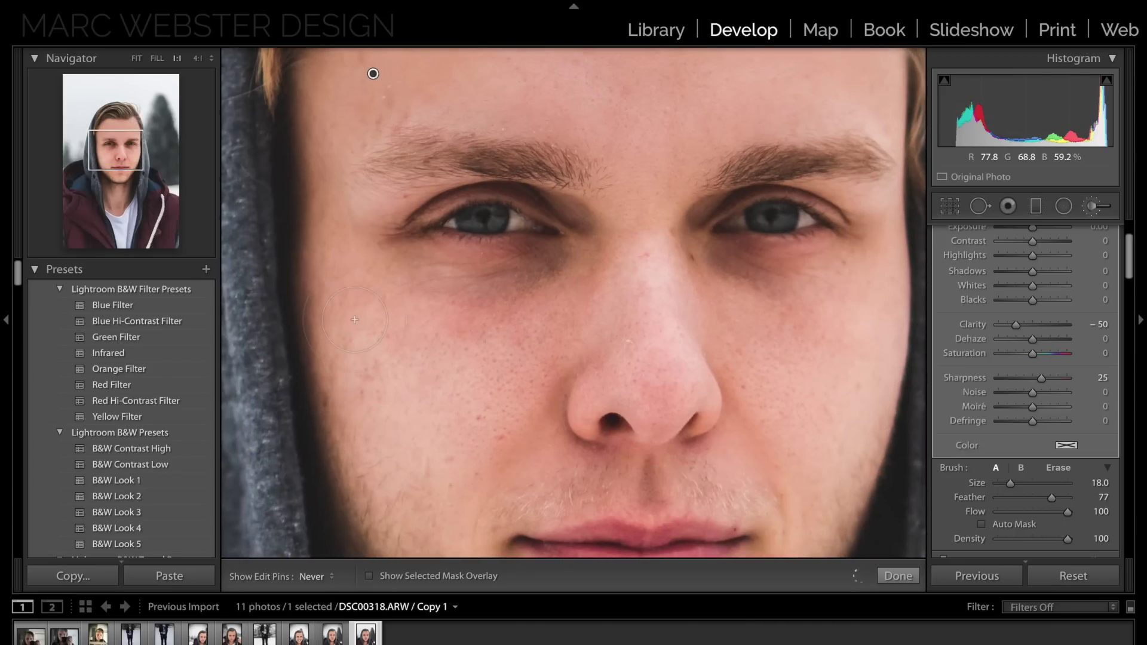
Paint the softening over the man's right cheek and under his right eye, and reduce the brush size to 13
mouse_move(438, 530)
mouse_down()
mouse_move(399, 391)
mouse_move(429, 362)
mouse_move(460, 402)
mouse_move(491, 394)
mouse_up()
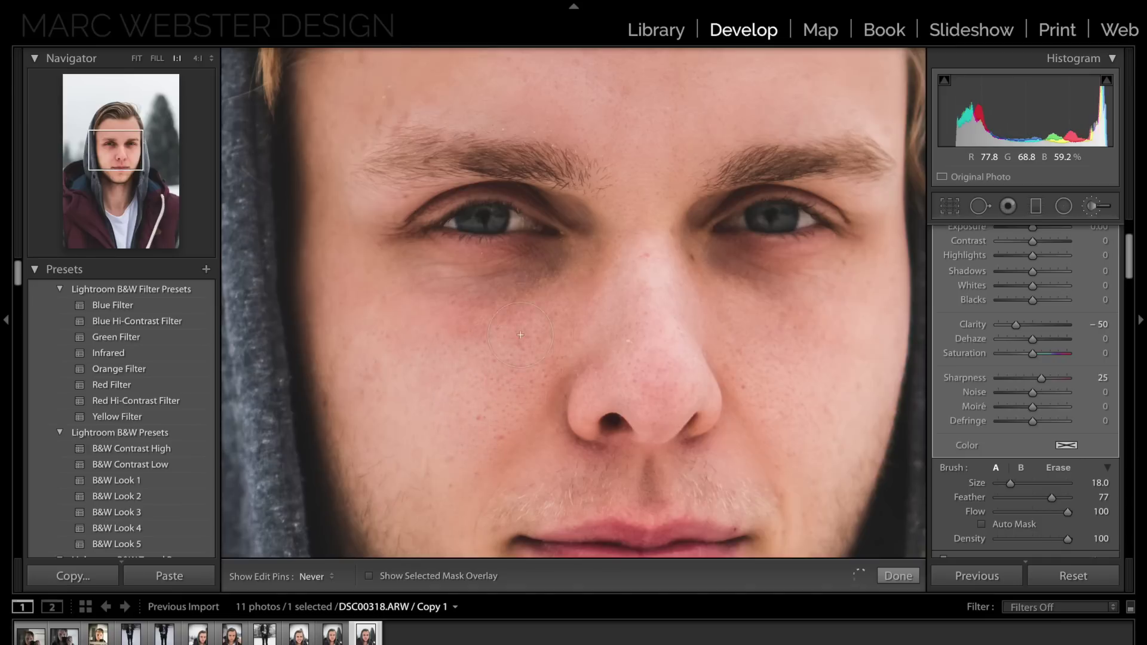
drag(404, 298, 519, 306)
key(h)
scroll(648, 268, down, 4)
key(h)
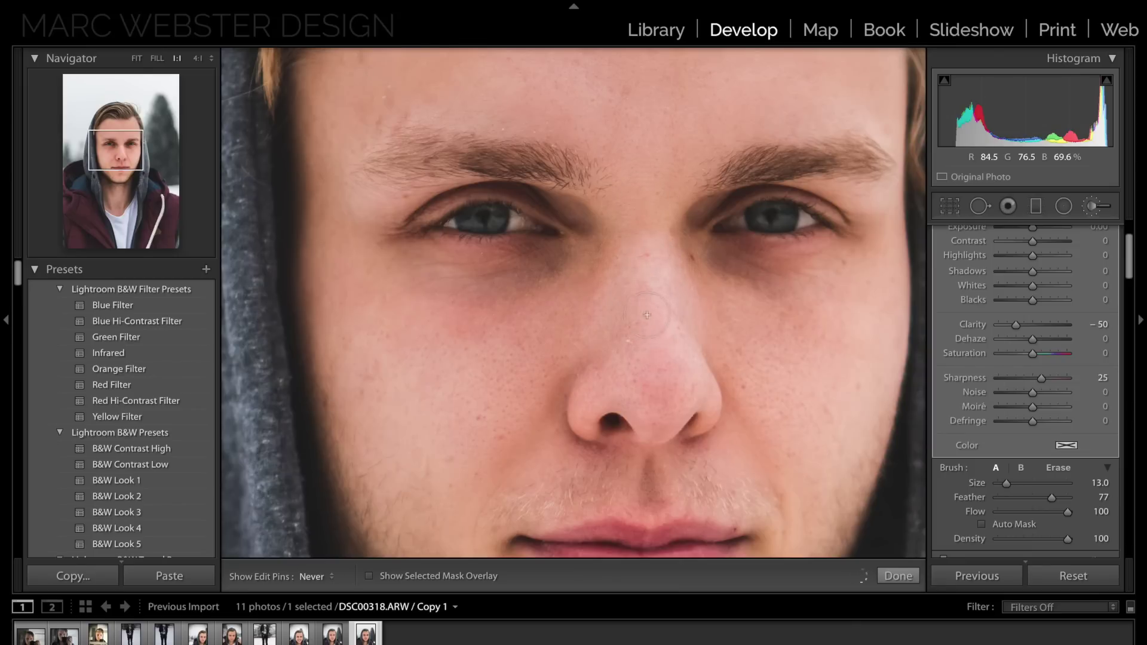
Paint the softening over the nose and the man's left cheek, reducing the brush size to 12
key(h)
key(h)
key(h)
key(h)
key(h)
key(h)
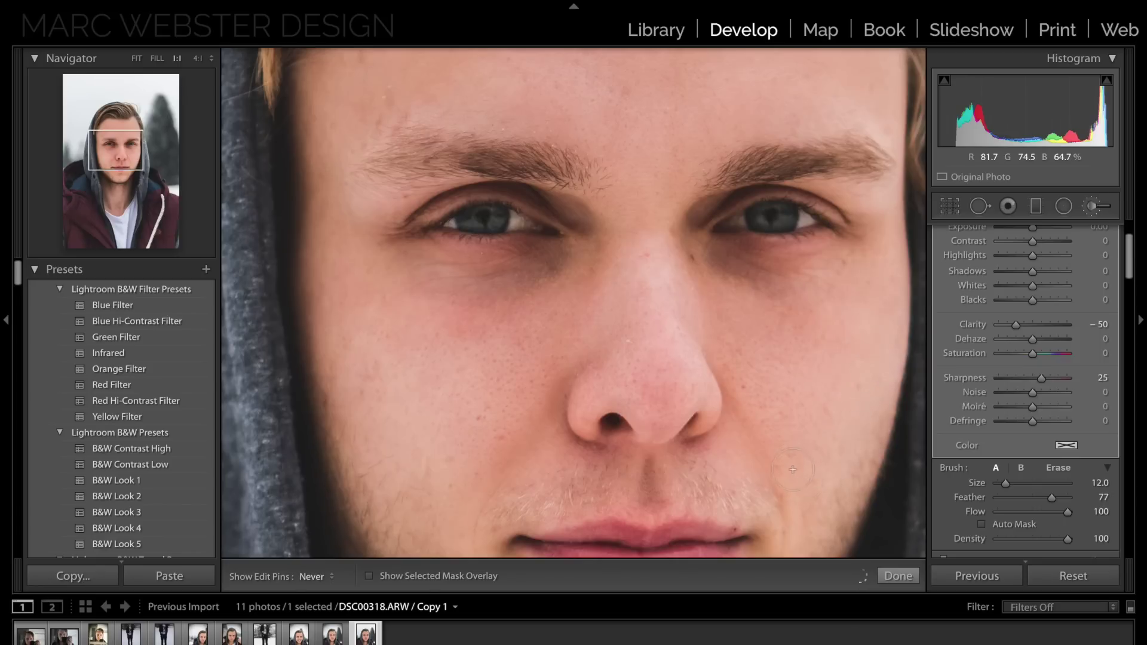
key(h)
Brush more softening over the man's right lower cheek towards the jaw at brush size 12
key(z)
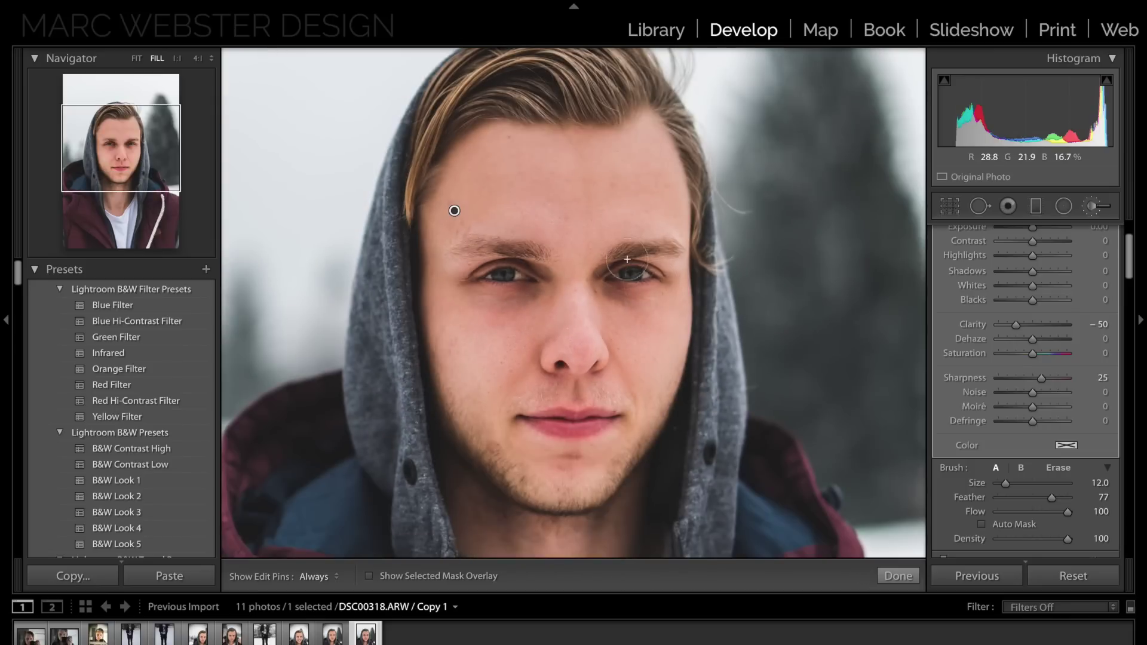
key(z)
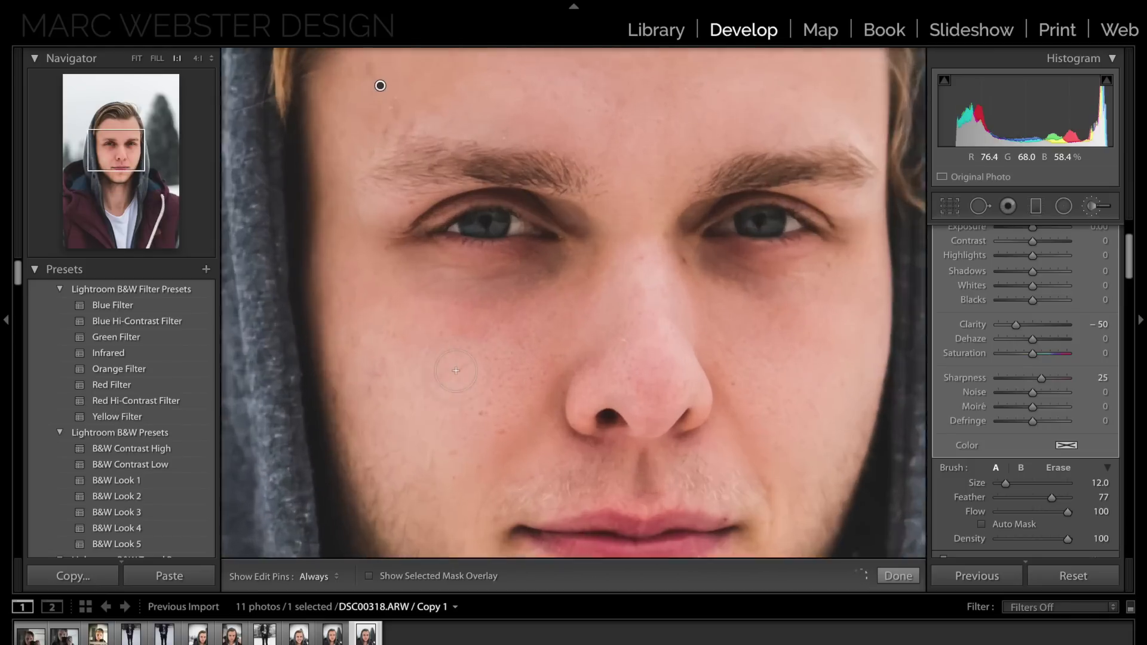
key(h)
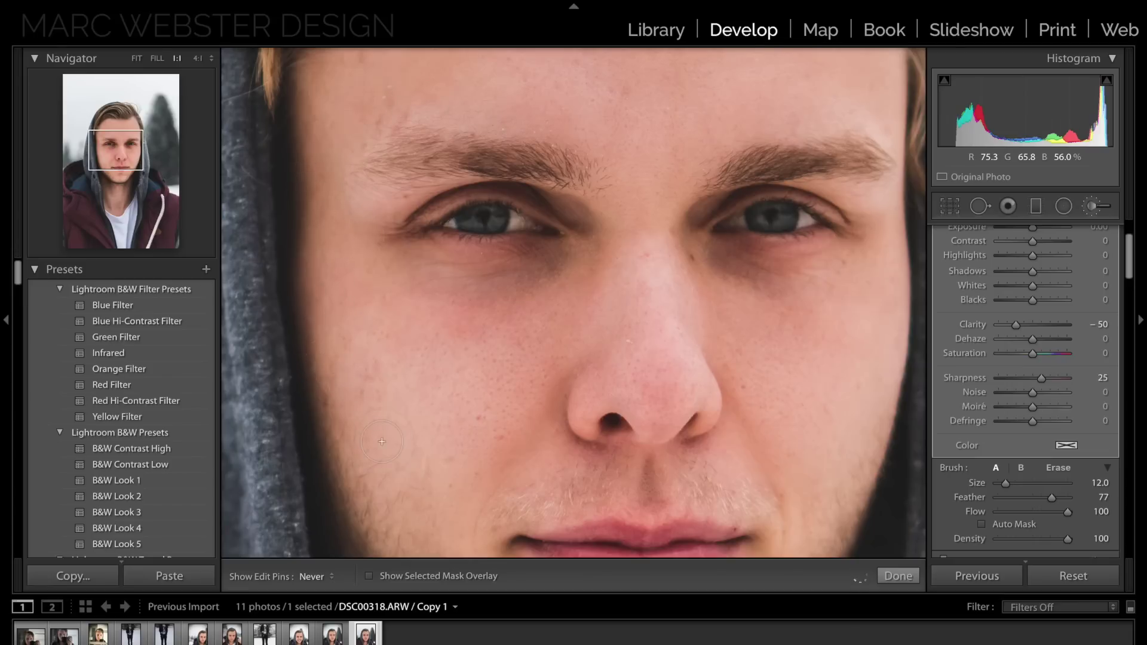
key(h)
key(z)
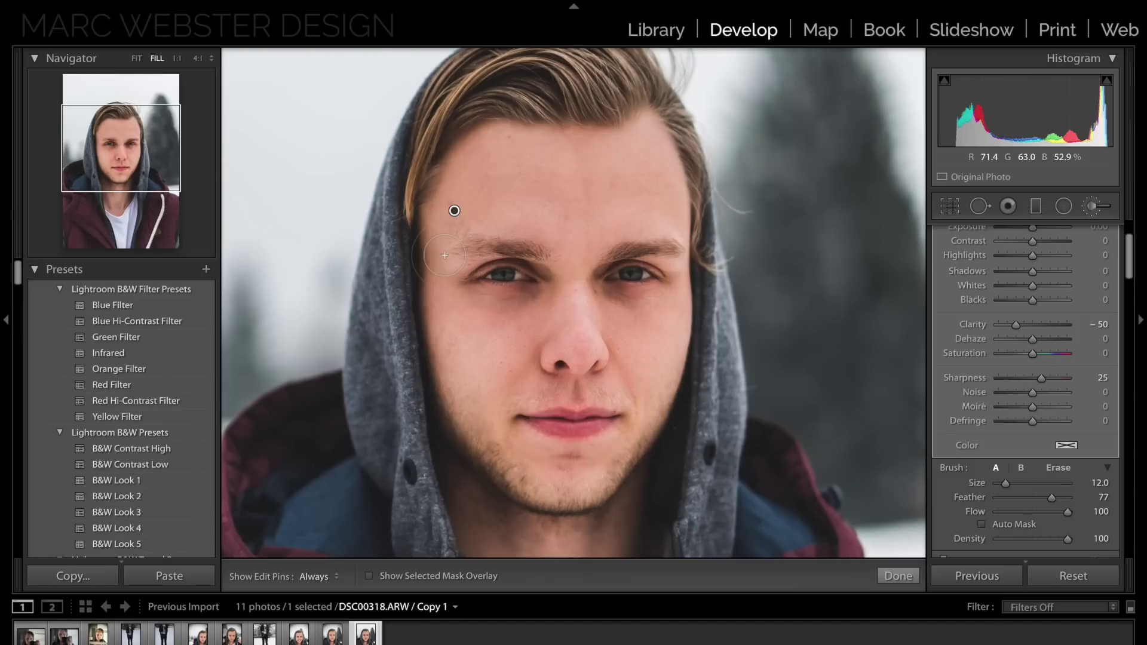
key(z)
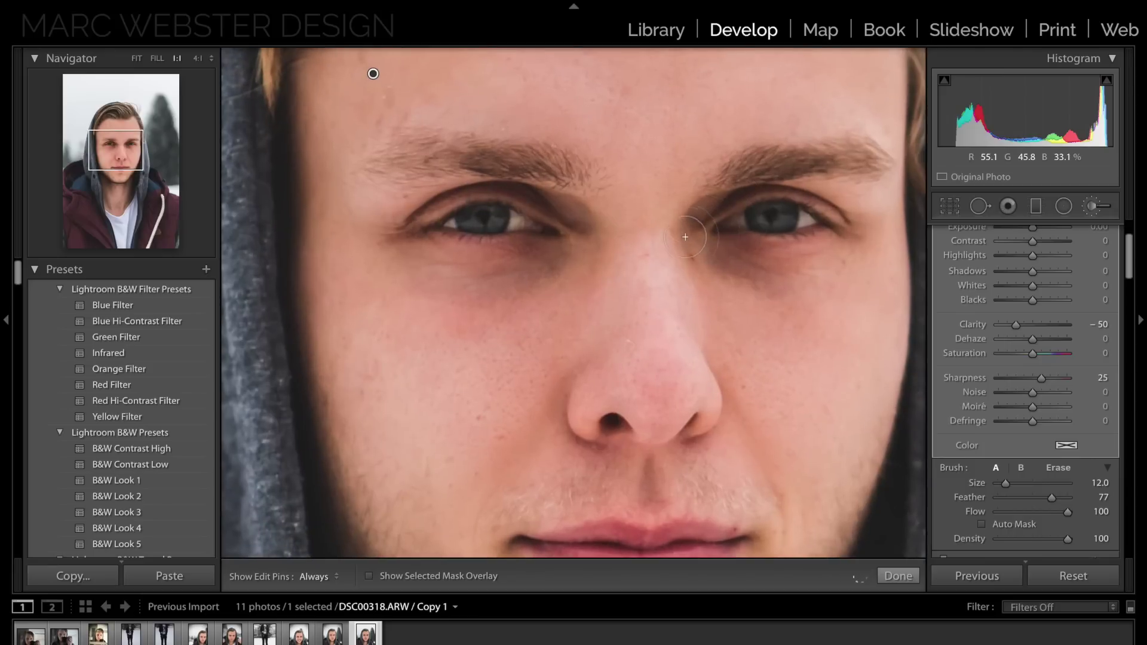
Paint the softening on the skin around the brows and nose bridge, reducing the brush size to 11
drag(373, 74, 224, 135)
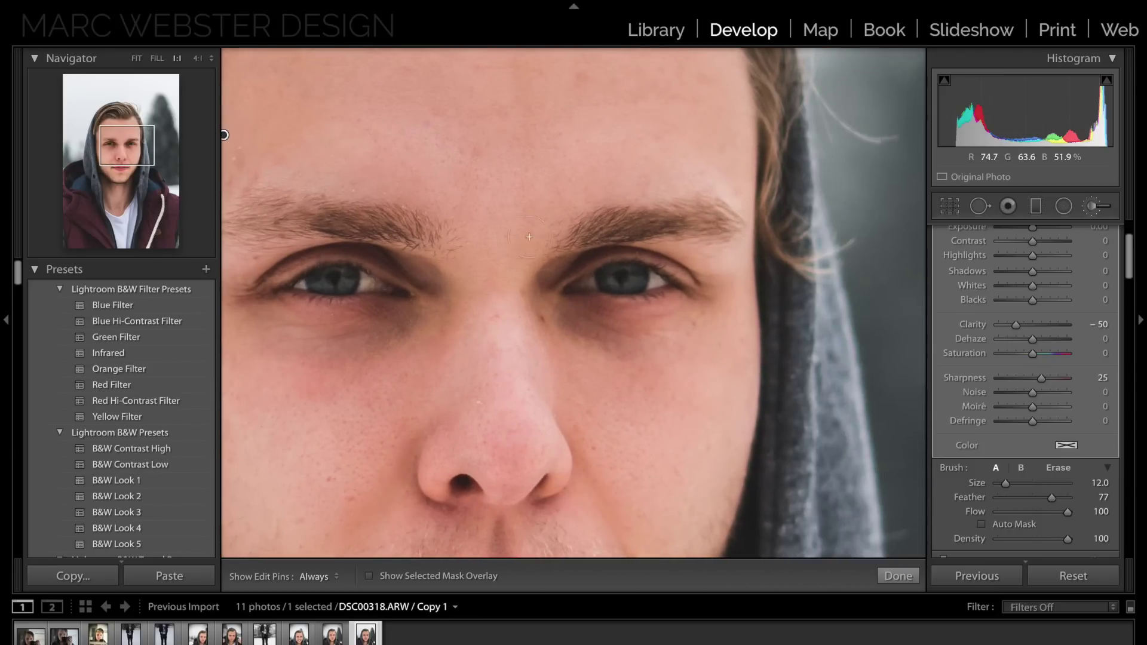
scroll(544, 214, down, 1)
key(h)
key(h)
key(h)
key(h)
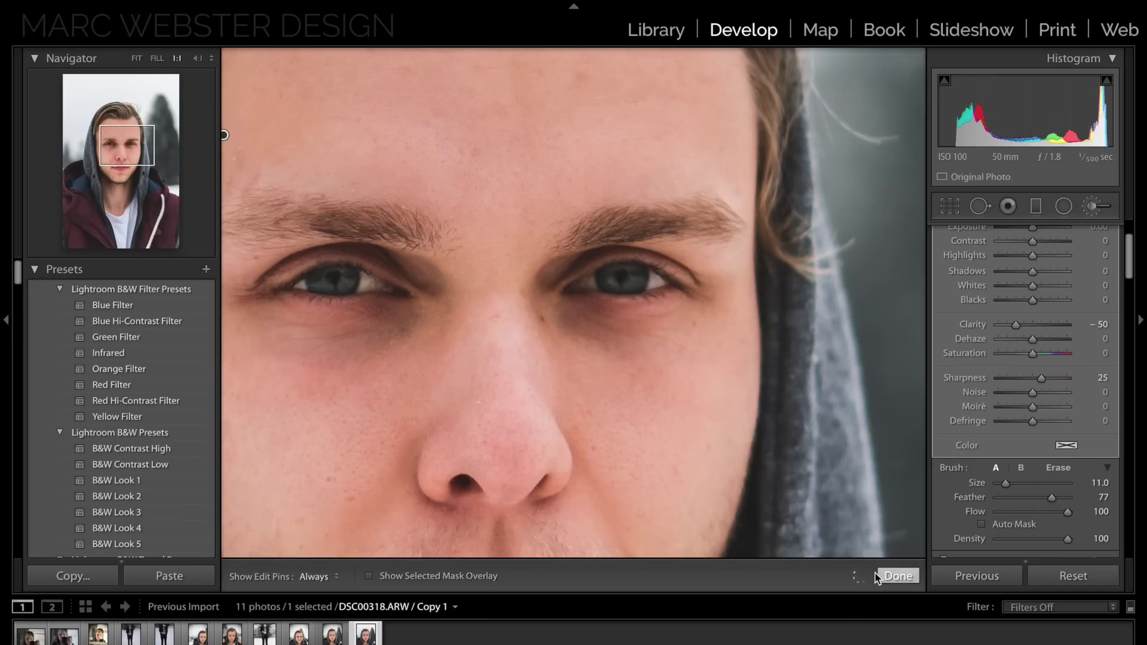
key(ctrl+equal)
key(ctrl+minus)
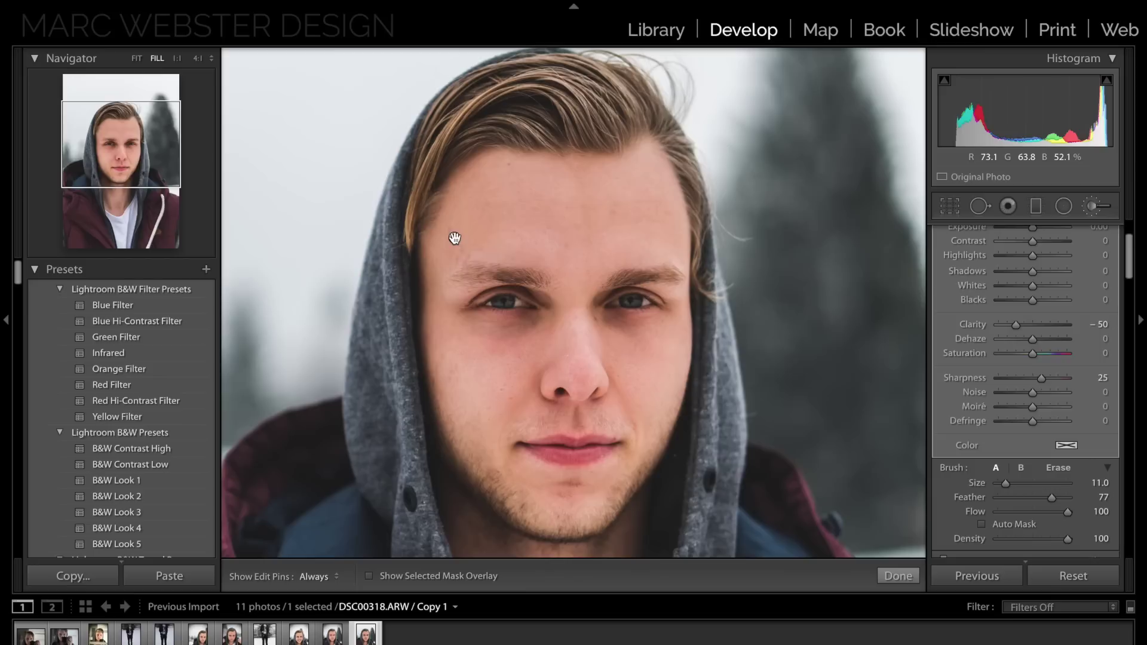
Reduce the brush size to 10 and paint the softening on the skin just below the lower lip
mouse_move(454, 239)
key(z)
drag(585, 494, 625, 215)
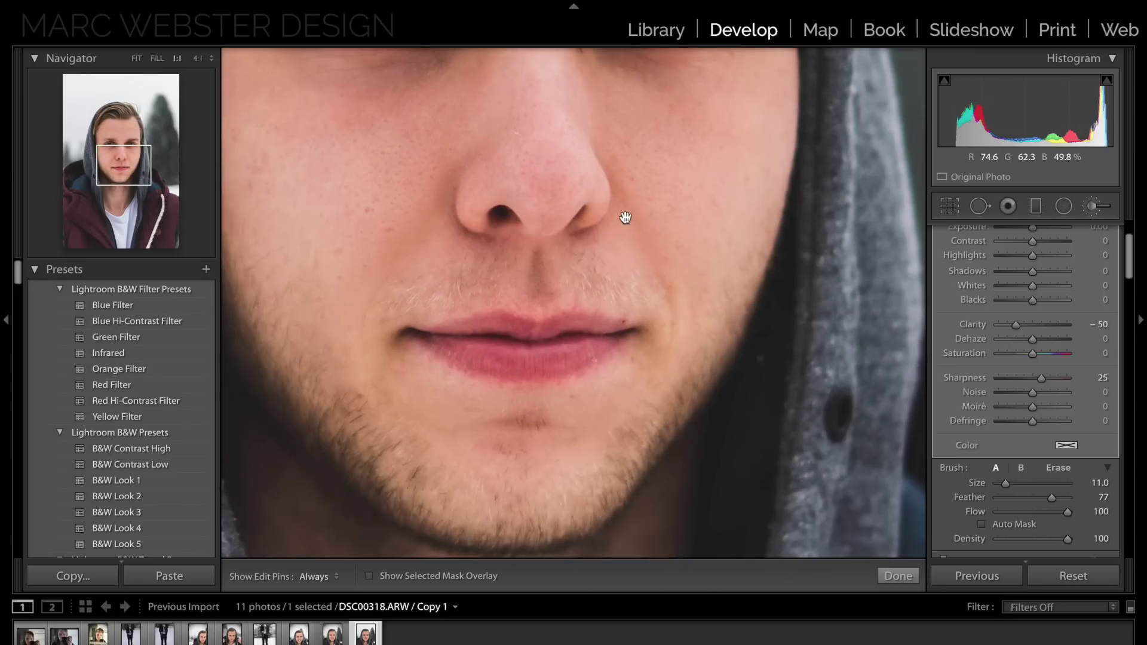
key(bracketleft)
key(h)
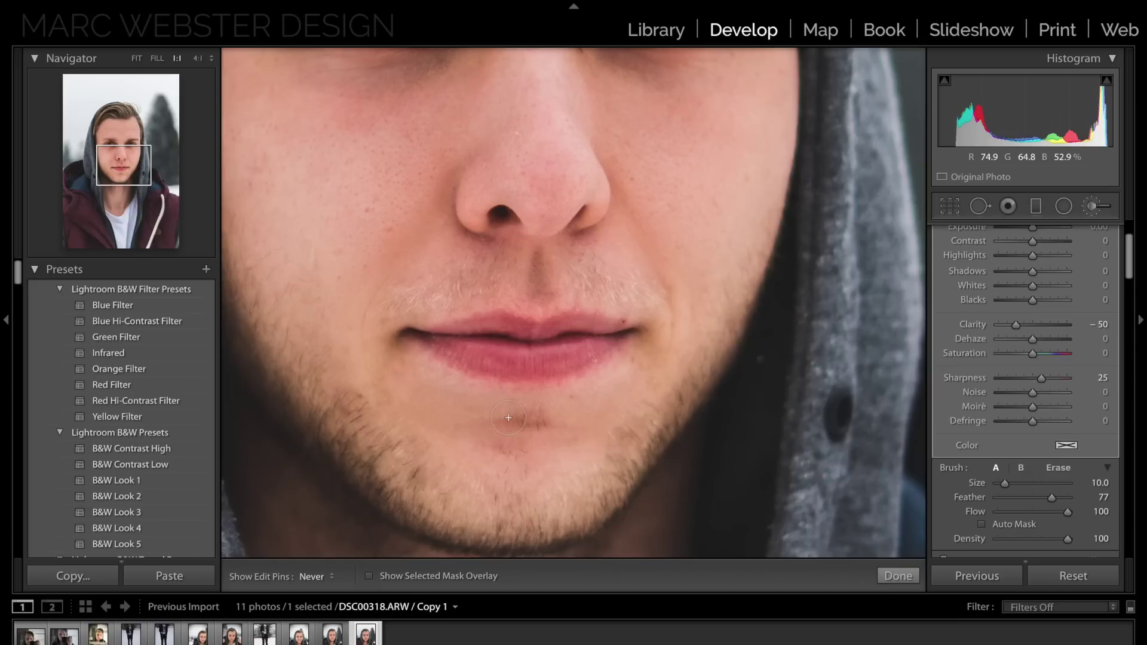
key(h)
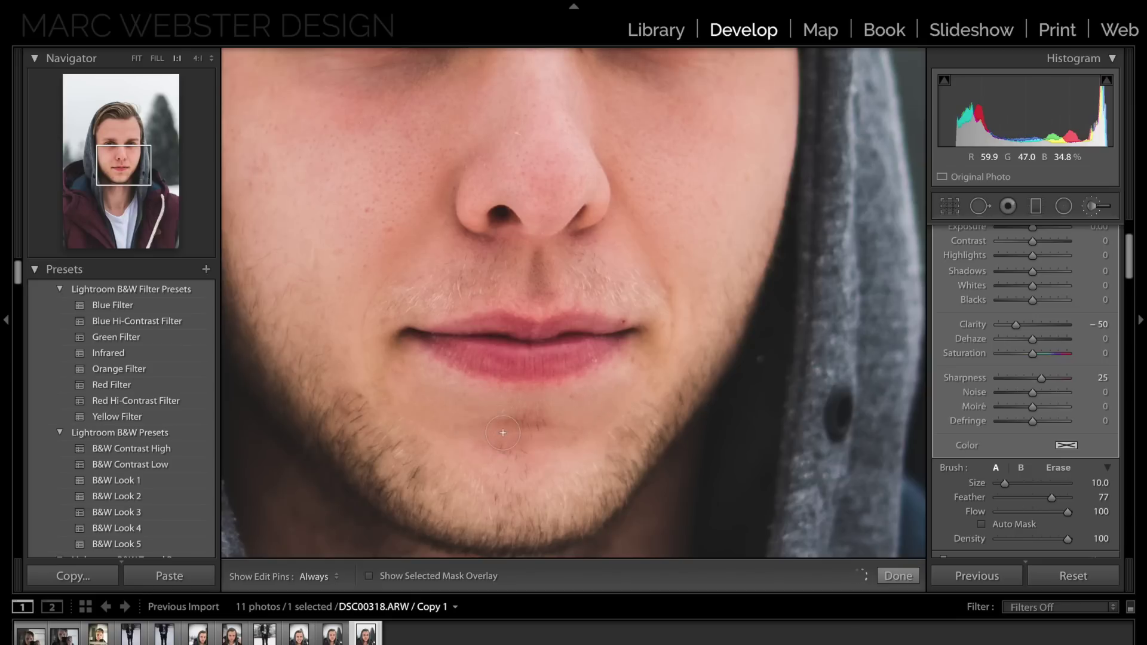
Paint the softening over the rest of the chin at brush size 8 and finish the brush adjustment
key(bracketleft)
key(bracketleft)
key(h)
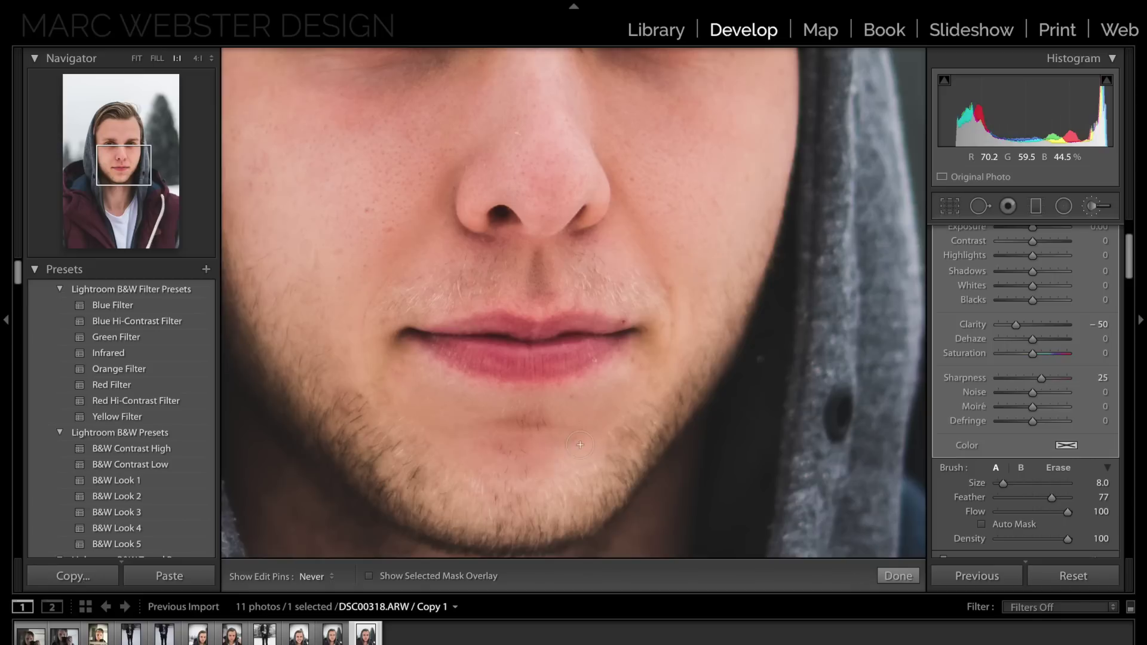
key(h)
key(h)
key(h)
key(z)
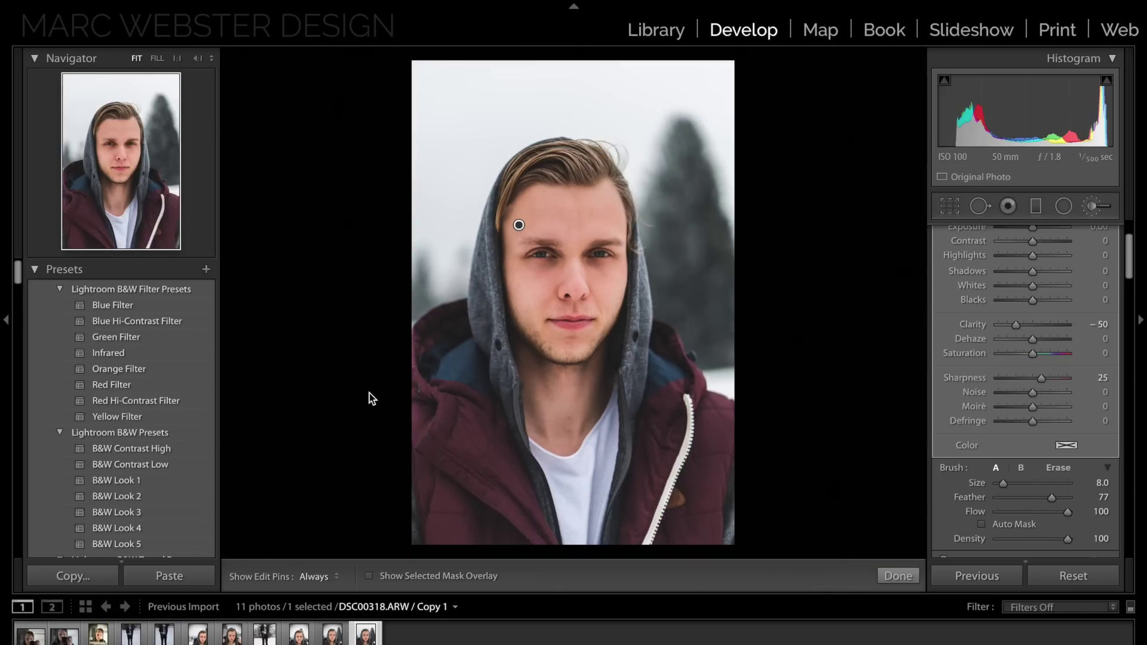
key(ctrl+z)
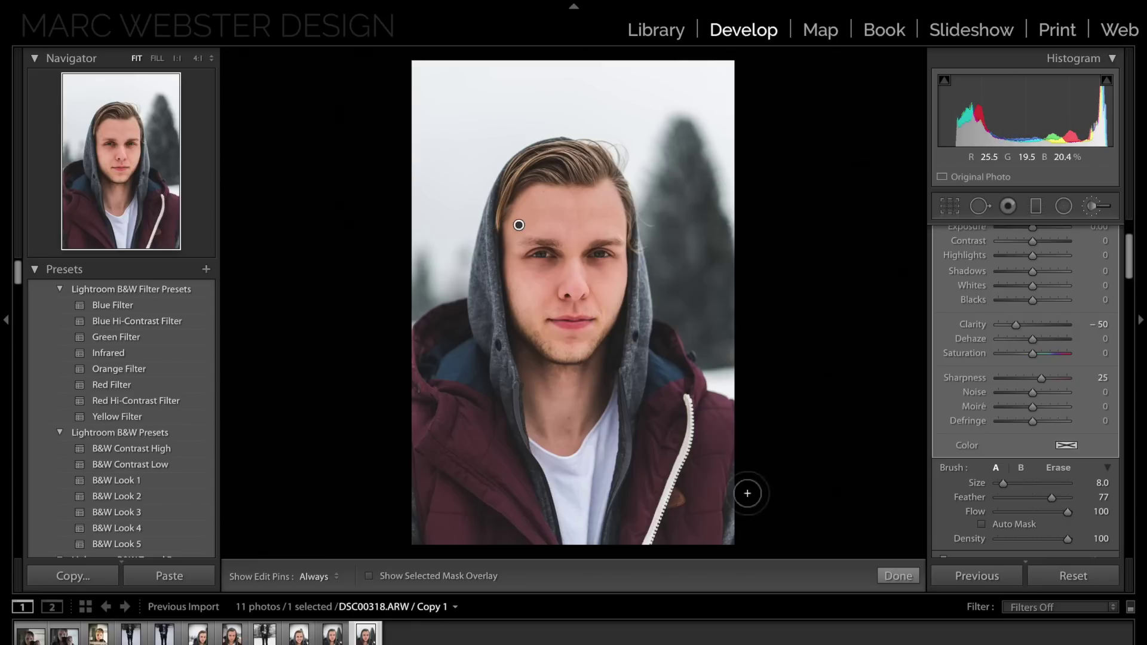
click(888, 576)
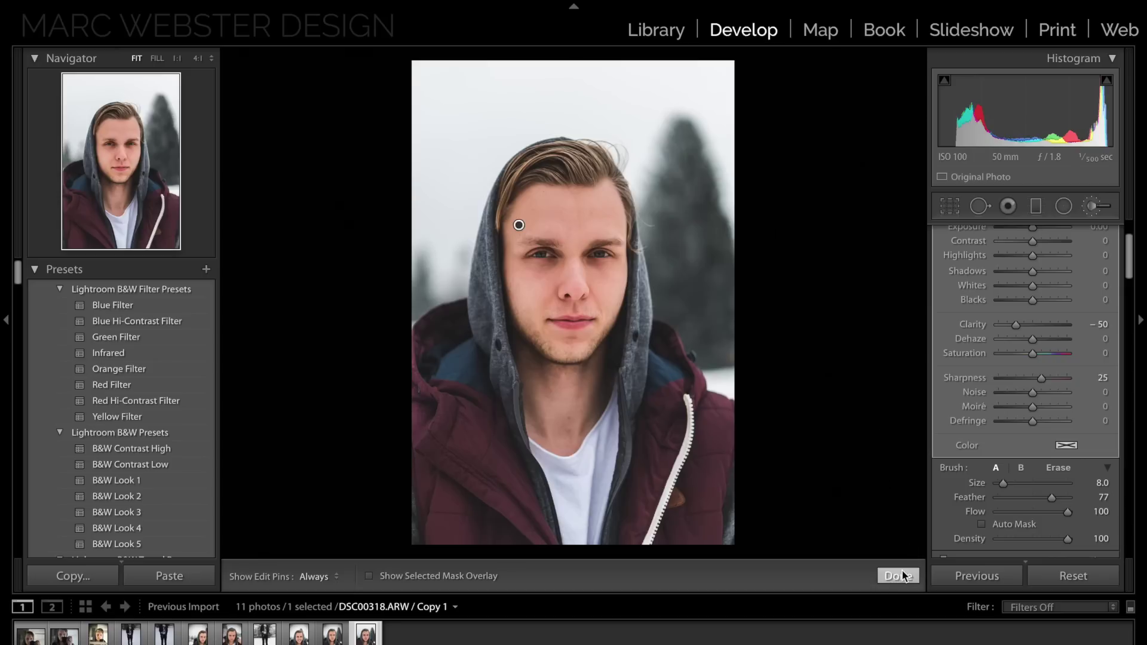
Start a new adjustment brush mask for the eyes using the Iris Enhance effect
click(614, 267)
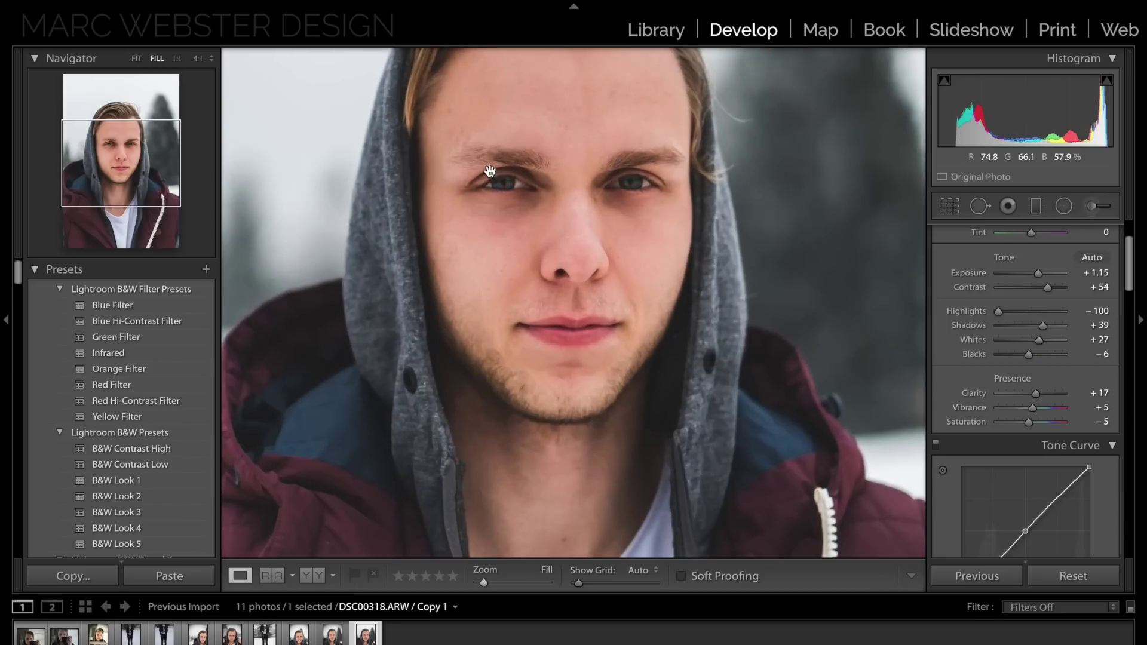
scroll(493, 173, down, 3)
drag(494, 172, 546, 477)
click(543, 471)
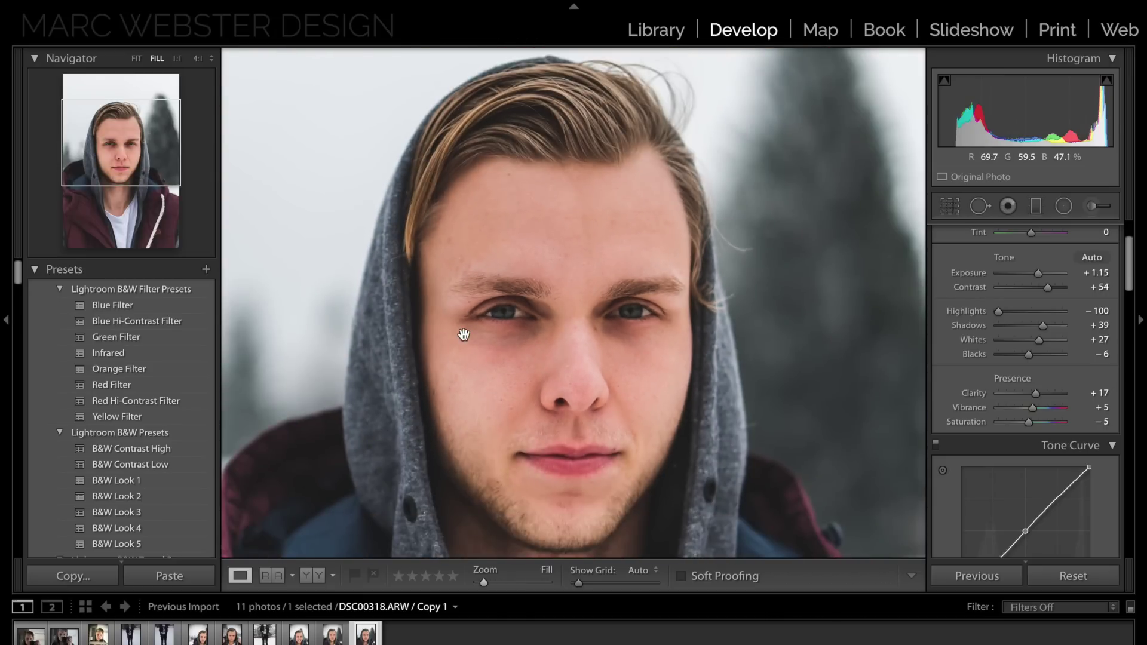
click(464, 334)
drag(458, 318, 553, 333)
click(1099, 208)
click(1013, 258)
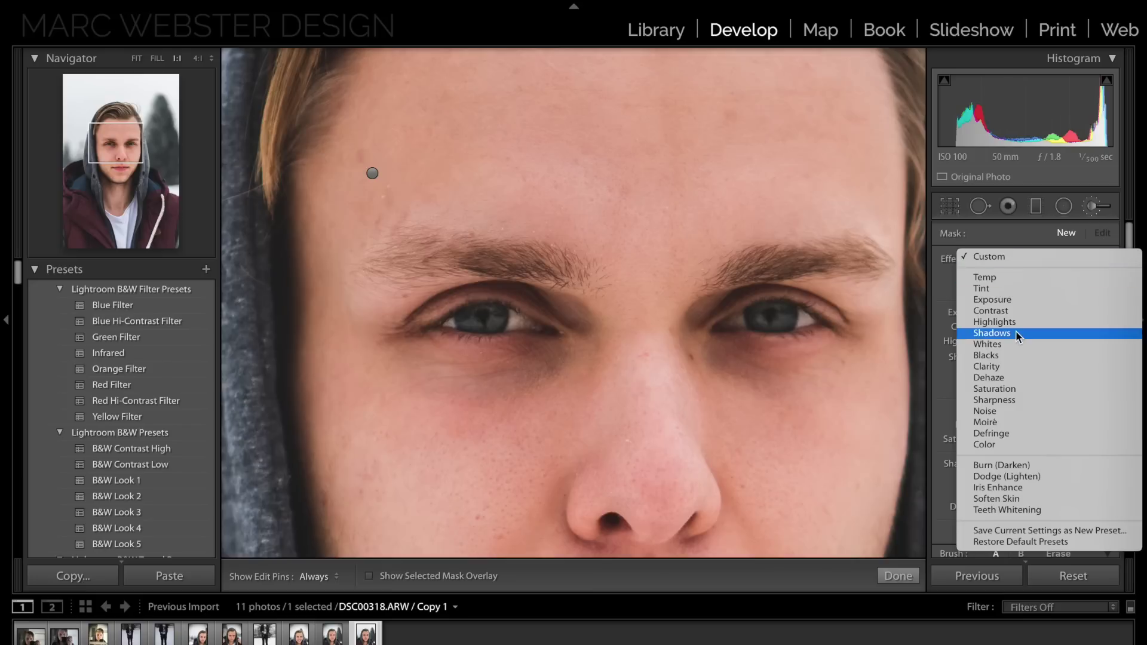
click(1032, 488)
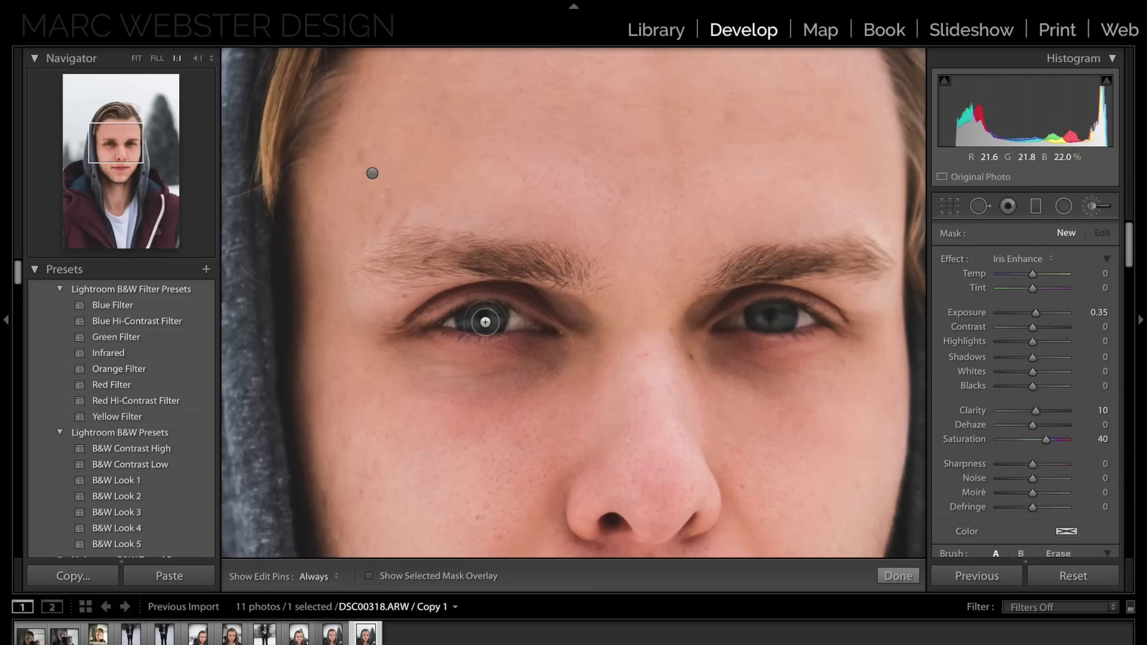
Enlarge the view of the man's right eye and paint the Iris Enhance effect over its iris
key(ctrl+equal)
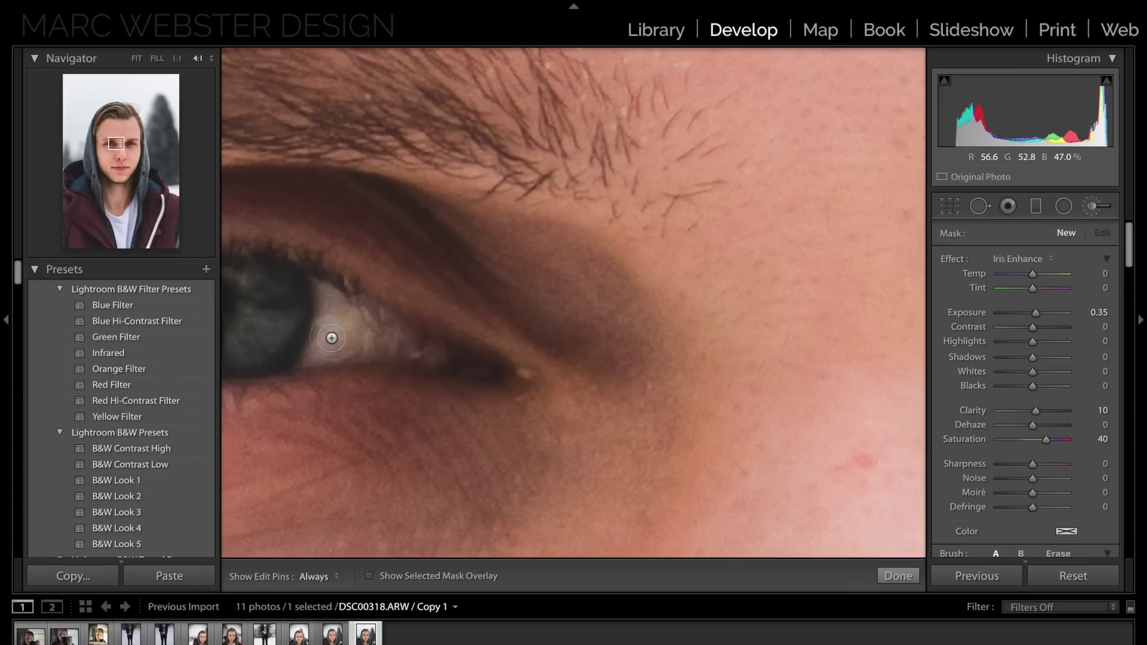
drag(333, 335, 751, 379)
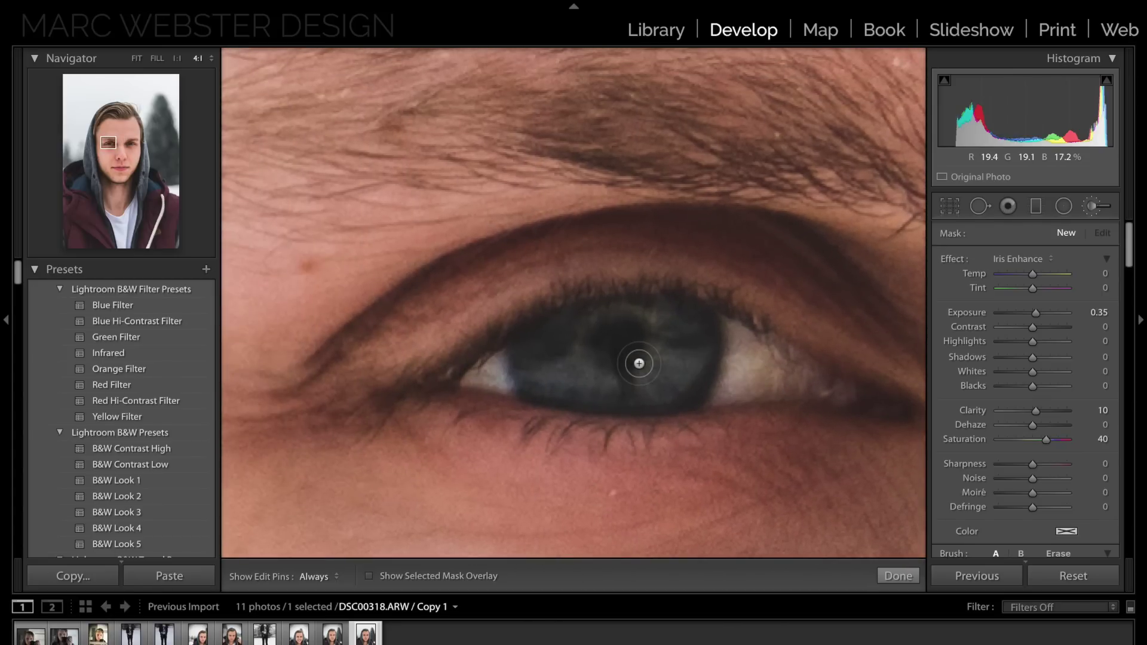
scroll(639, 363, up, 3)
key(h)
mouse_move(614, 388)
mouse_down()
mouse_move(689, 358)
mouse_move(671, 325)
mouse_move(645, 315)
mouse_move(549, 343)
mouse_move(543, 378)
mouse_move(530, 359)
mouse_move(562, 328)
mouse_move(684, 319)
mouse_move(691, 371)
mouse_move(676, 391)
mouse_move(534, 392)
mouse_move(654, 405)
mouse_move(684, 382)
mouse_move(695, 313)
mouse_move(701, 343)
mouse_move(683, 396)
mouse_move(690, 316)
mouse_move(609, 309)
mouse_move(539, 334)
mouse_move(530, 354)
mouse_move(535, 376)
mouse_move(668, 391)
mouse_move(684, 384)
mouse_move(678, 319)
mouse_move(611, 311)
mouse_move(551, 324)
mouse_move(526, 348)
mouse_move(559, 388)
mouse_move(671, 393)
mouse_move(691, 367)
mouse_move(687, 312)
mouse_up()
key(h)
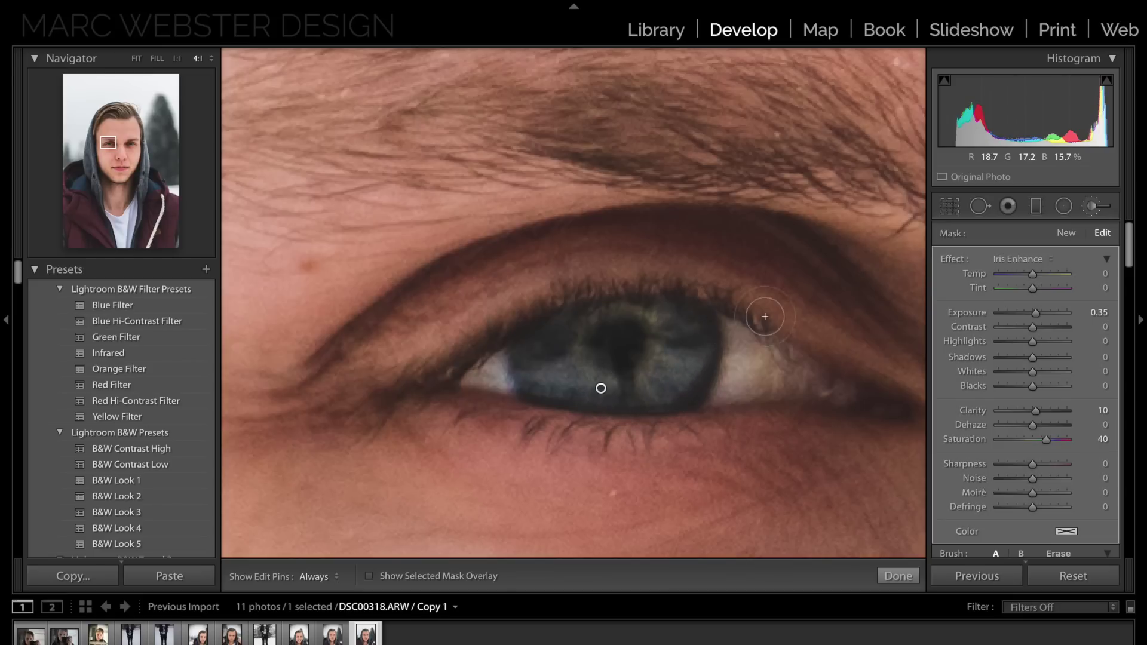
Set the iris adjustment's Exposure to 0.55, Clarity to 12 and Temp to −5
drag(1036, 313, 1039, 313)
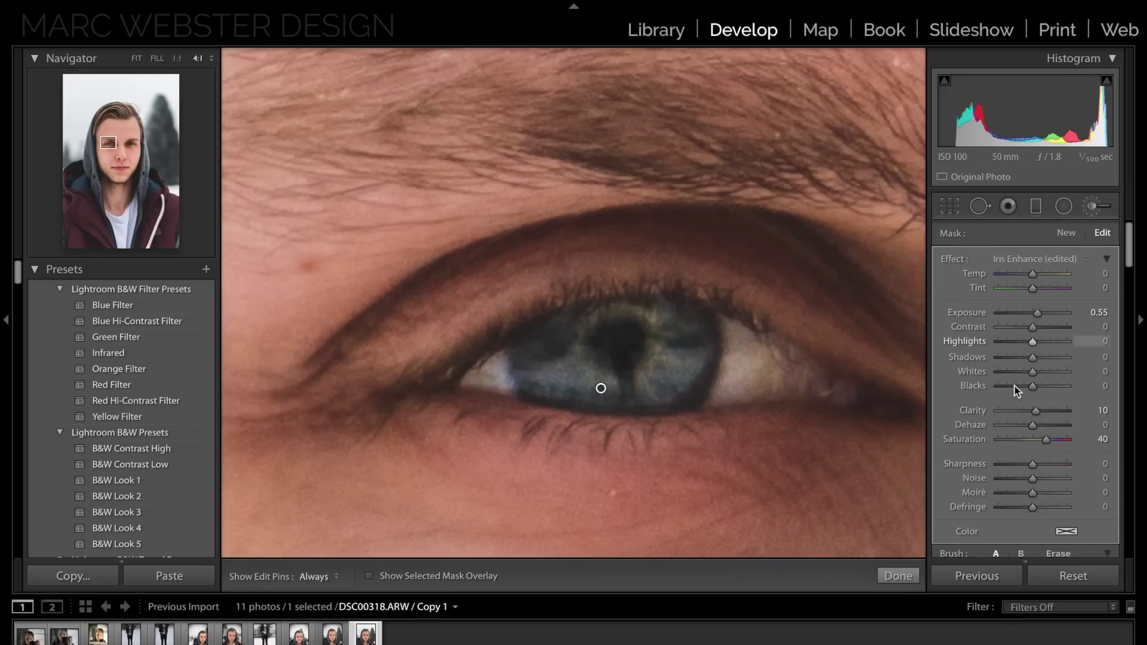
drag(1033, 411, 1036, 411)
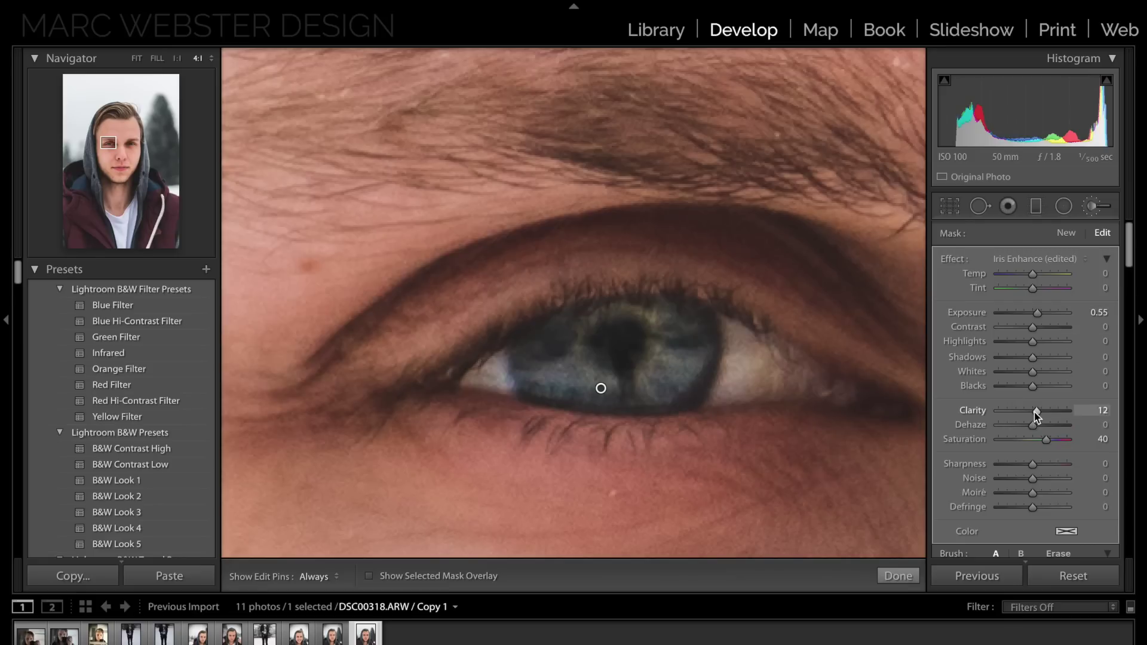
click(1032, 276)
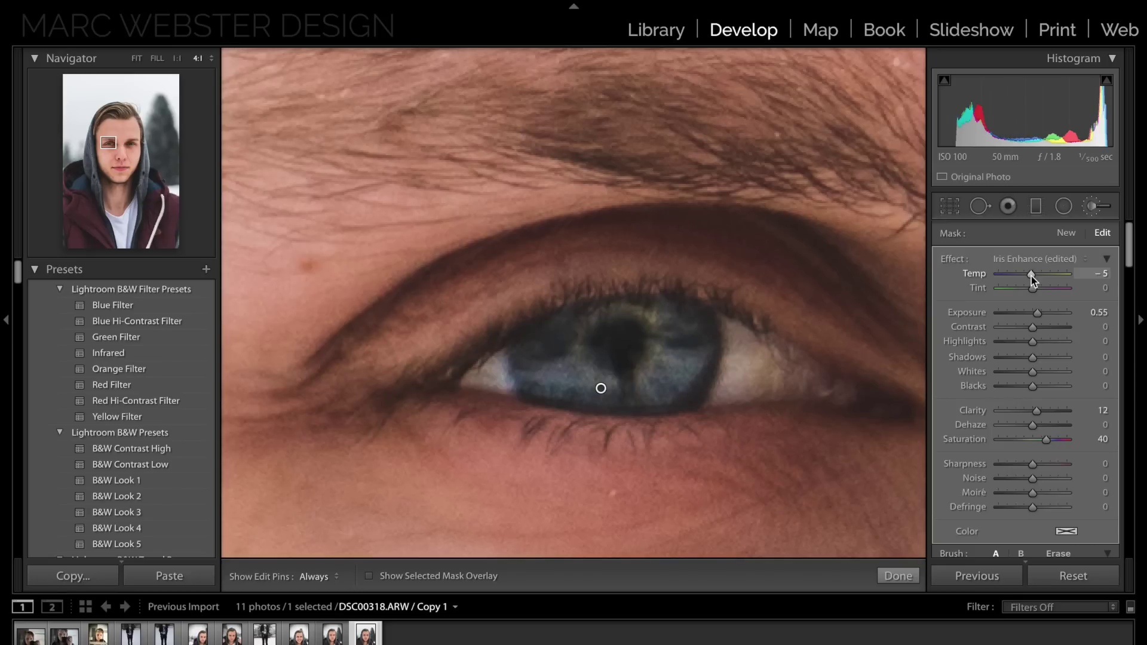
Reselect the Iris Enhance adjustment on the man's right eye and set its Exposure to 0.75
key(z)
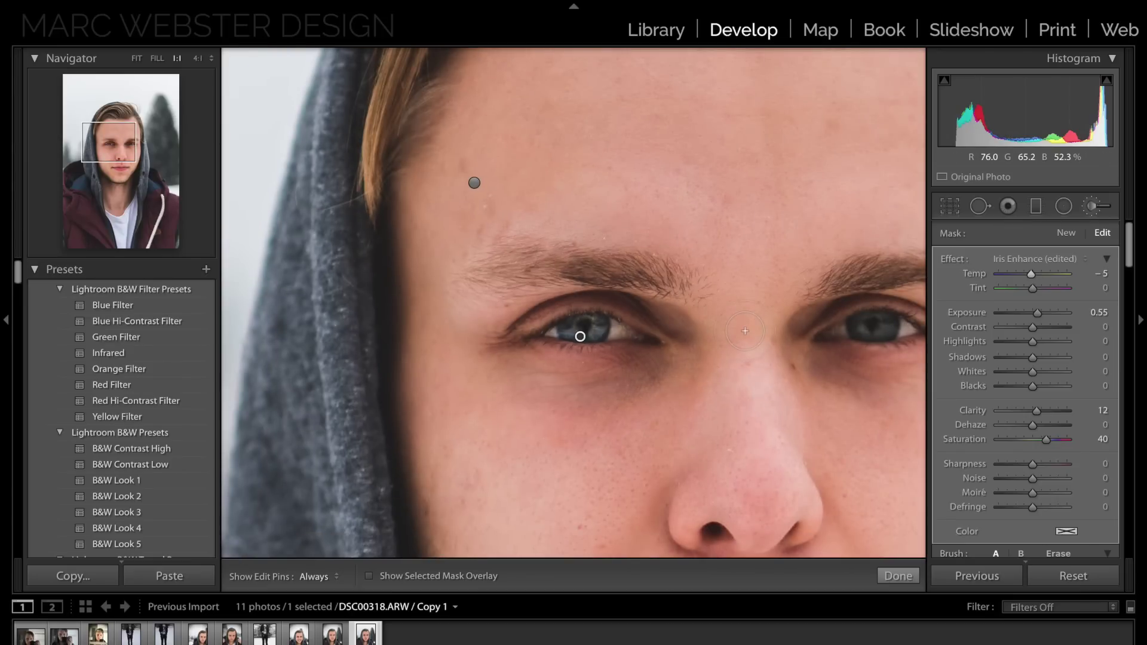
drag(744, 331, 570, 326)
click(888, 575)
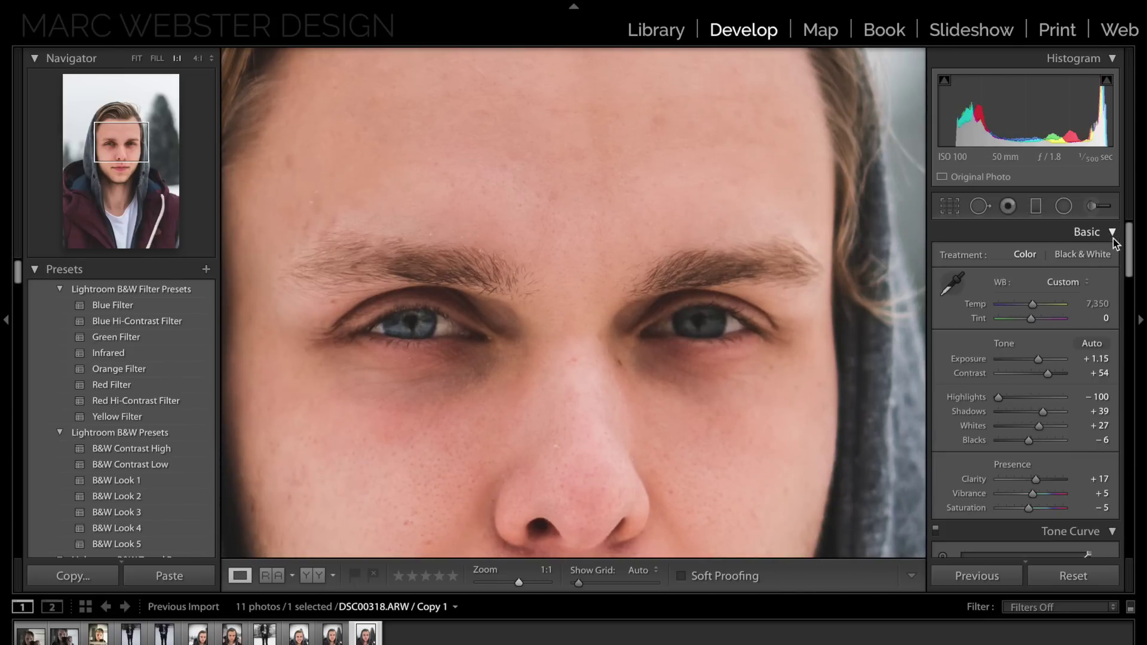
click(1100, 207)
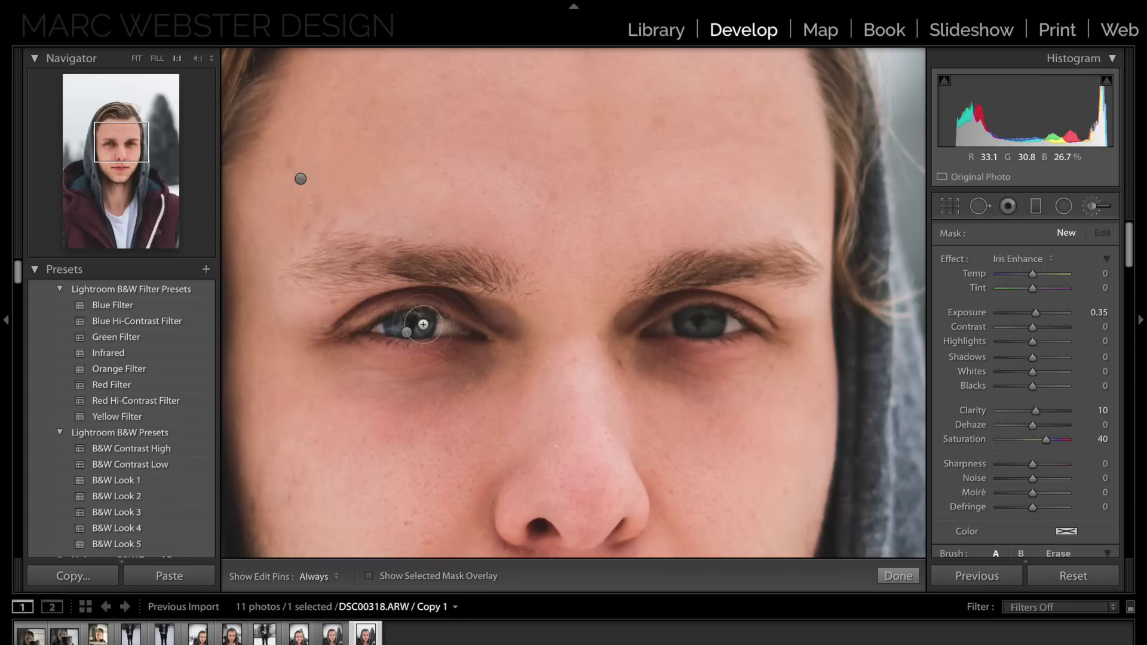
click(409, 332)
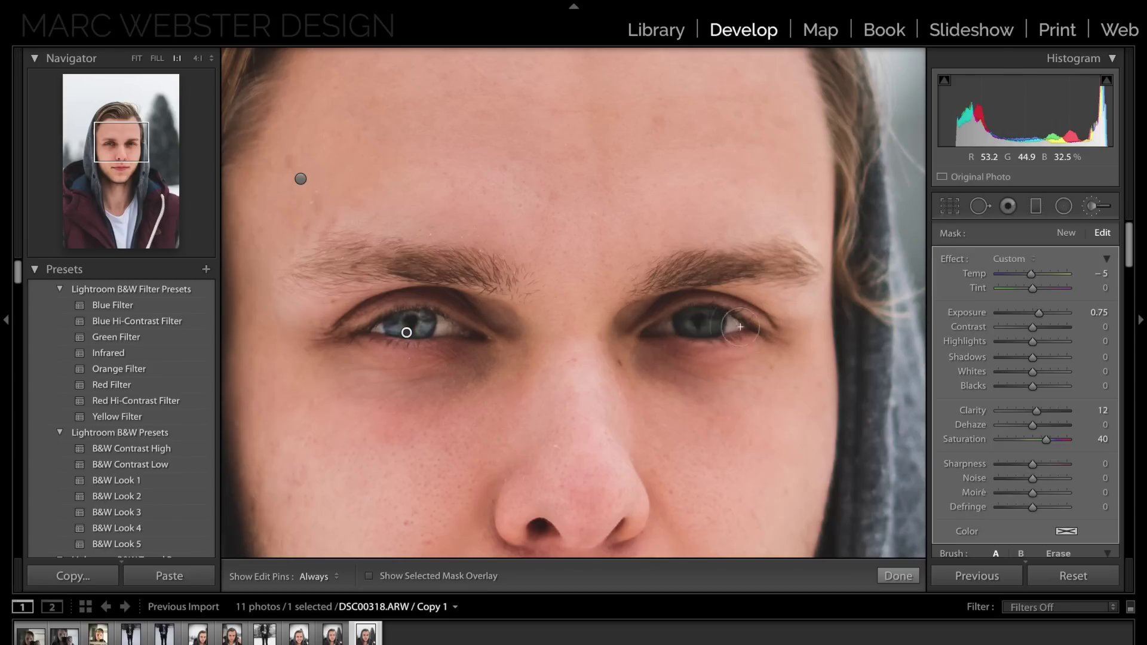
Paint the same iris adjustment over the iris of the man's left eye and finish the brush adjustment
key(z)
drag(769, 339, 215, 320)
mouse_move(528, 305)
mouse_down()
mouse_move(505, 300)
mouse_move(549, 279)
mouse_move(645, 291)
mouse_move(633, 335)
mouse_move(614, 345)
mouse_move(512, 344)
mouse_move(607, 357)
mouse_move(642, 338)
mouse_move(654, 282)
mouse_move(634, 357)
mouse_move(604, 359)
mouse_move(511, 353)
mouse_move(484, 295)
mouse_move(503, 344)
mouse_move(493, 297)
mouse_move(545, 279)
mouse_move(632, 281)
mouse_move(660, 297)
mouse_move(632, 359)
mouse_move(518, 365)
mouse_move(493, 351)
mouse_move(485, 300)
mouse_move(503, 284)
mouse_move(575, 275)
mouse_move(613, 273)
mouse_move(648, 315)
mouse_up()
key(h)
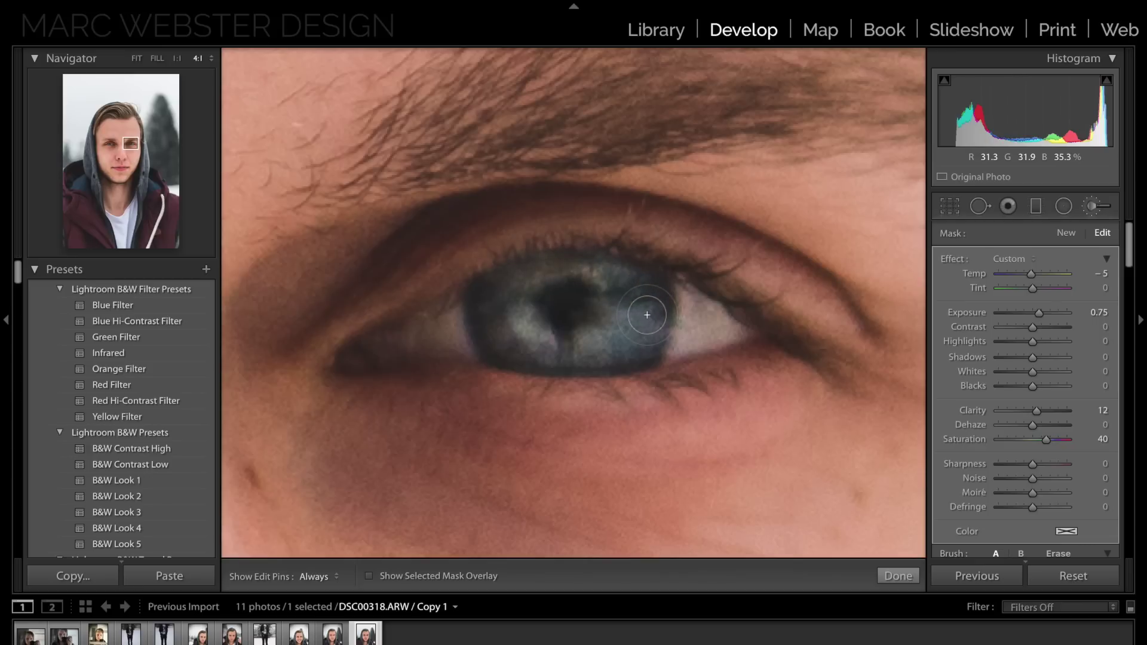
click(899, 577)
click(622, 456)
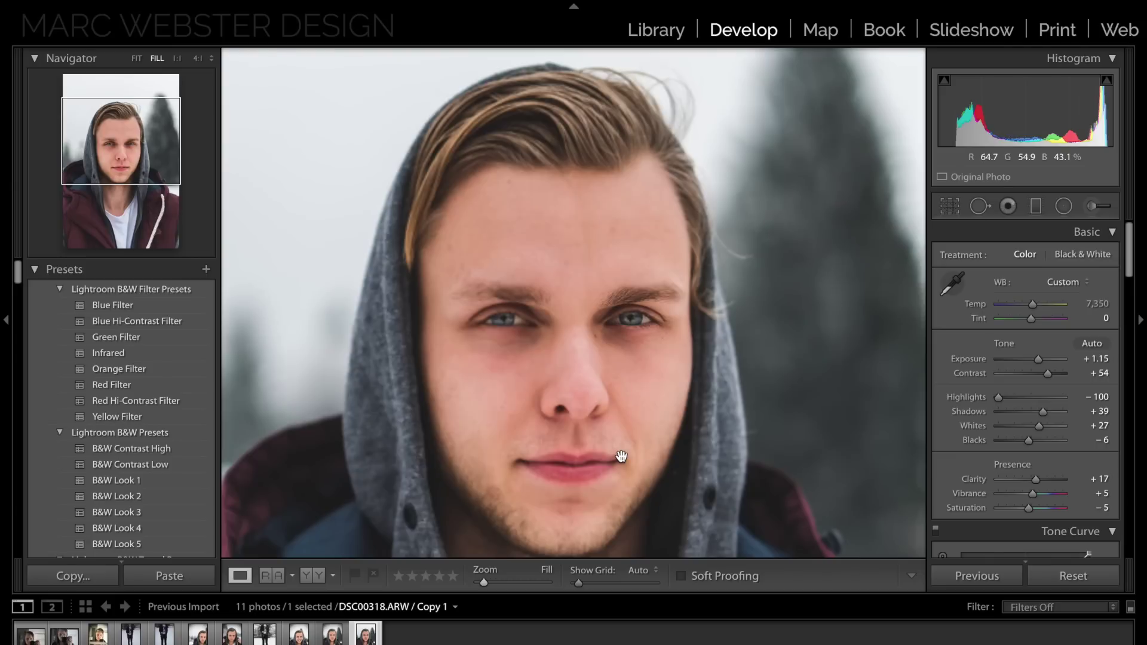
click(622, 456)
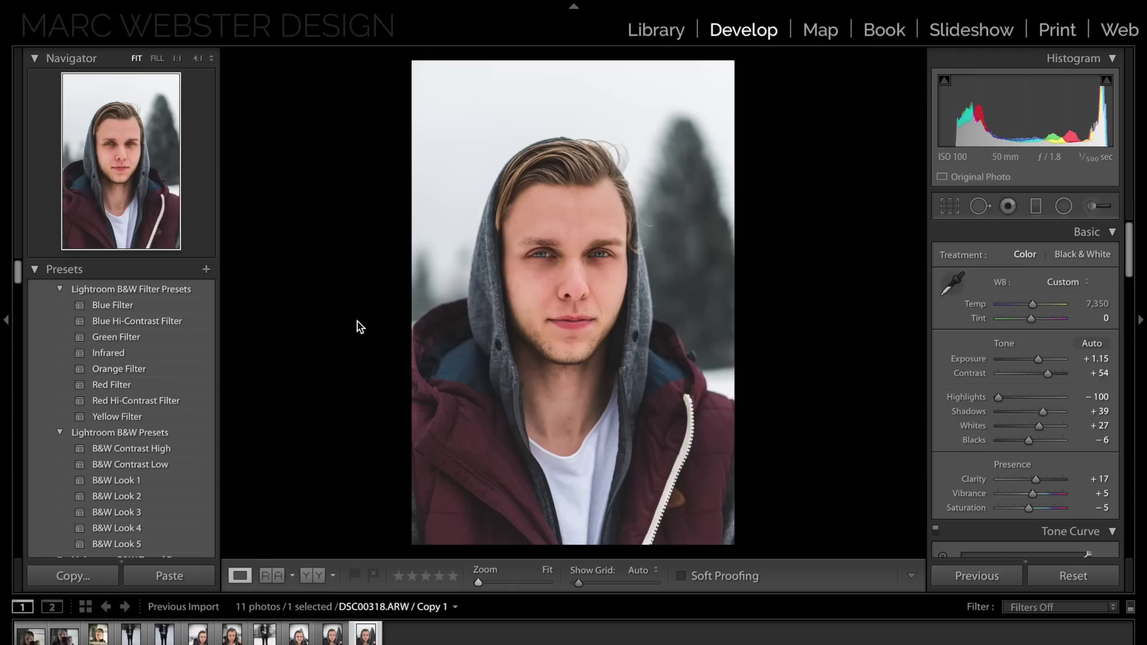
Heal away the dark eyelet on the hood beside the man's right jaw using a spot removal brush of size 51
key(z)
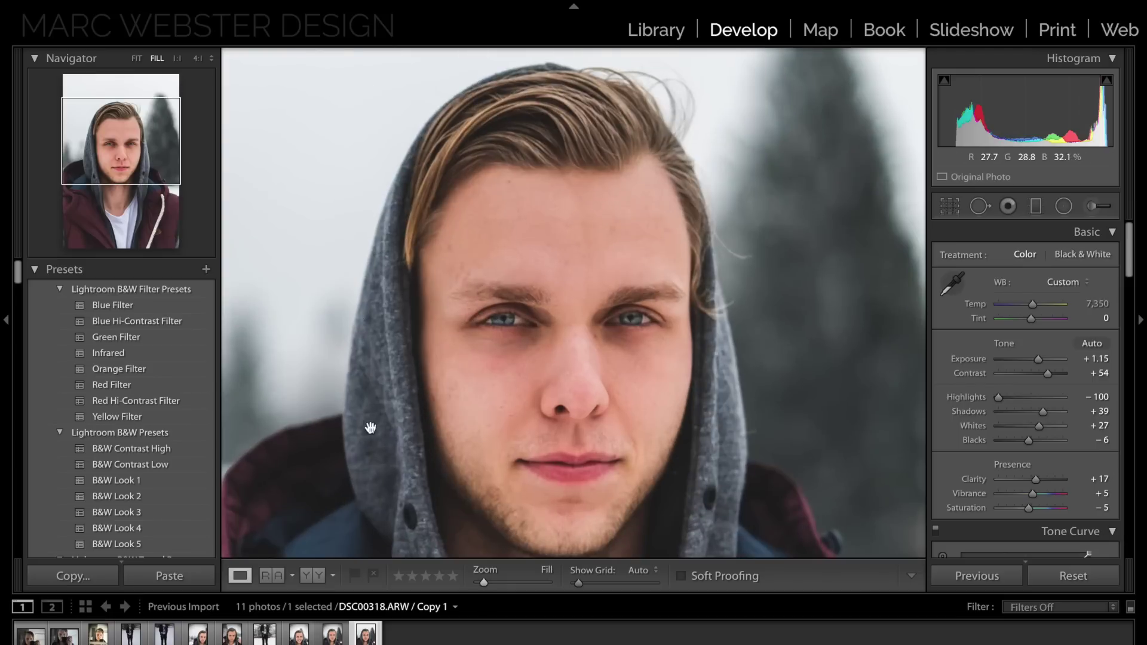
drag(404, 515, 404, 370)
click(402, 406)
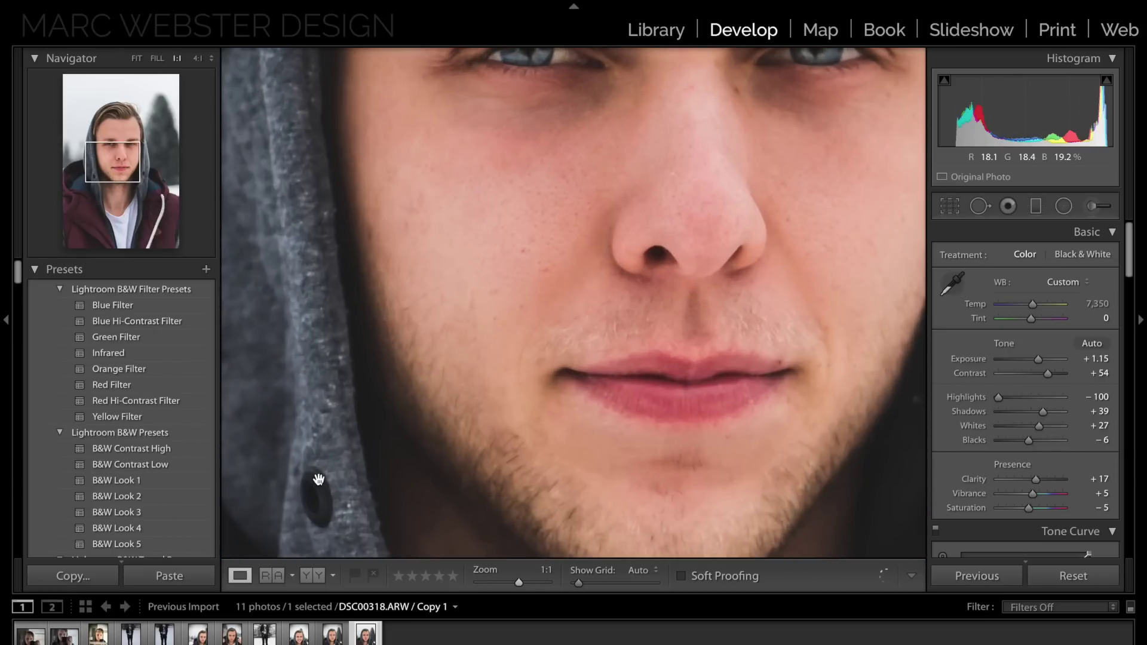
drag(319, 479, 505, 324)
click(983, 209)
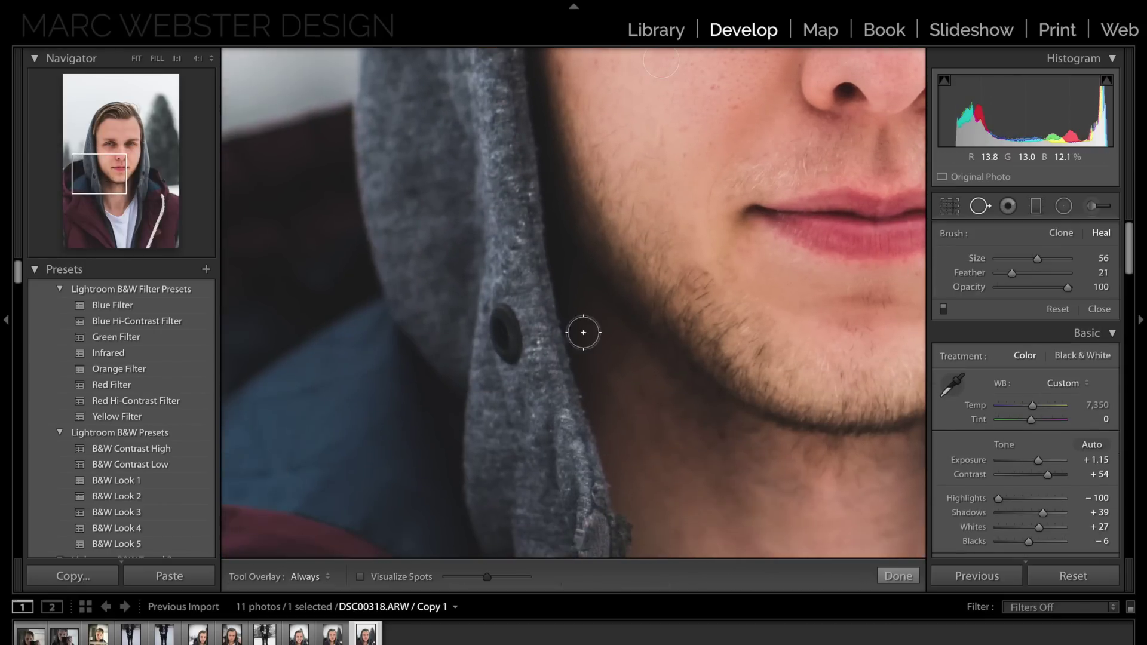
scroll(501, 323, down, 3)
mouse_move(504, 314)
mouse_down()
mouse_move(511, 358)
mouse_move(506, 333)
mouse_up()
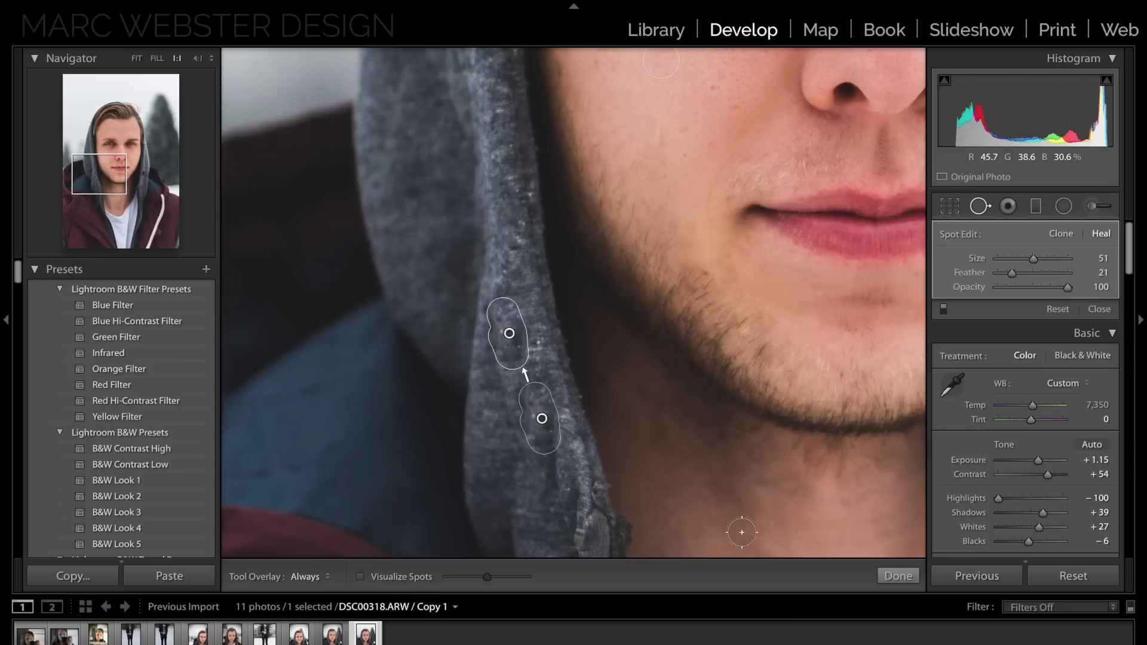
click(896, 576)
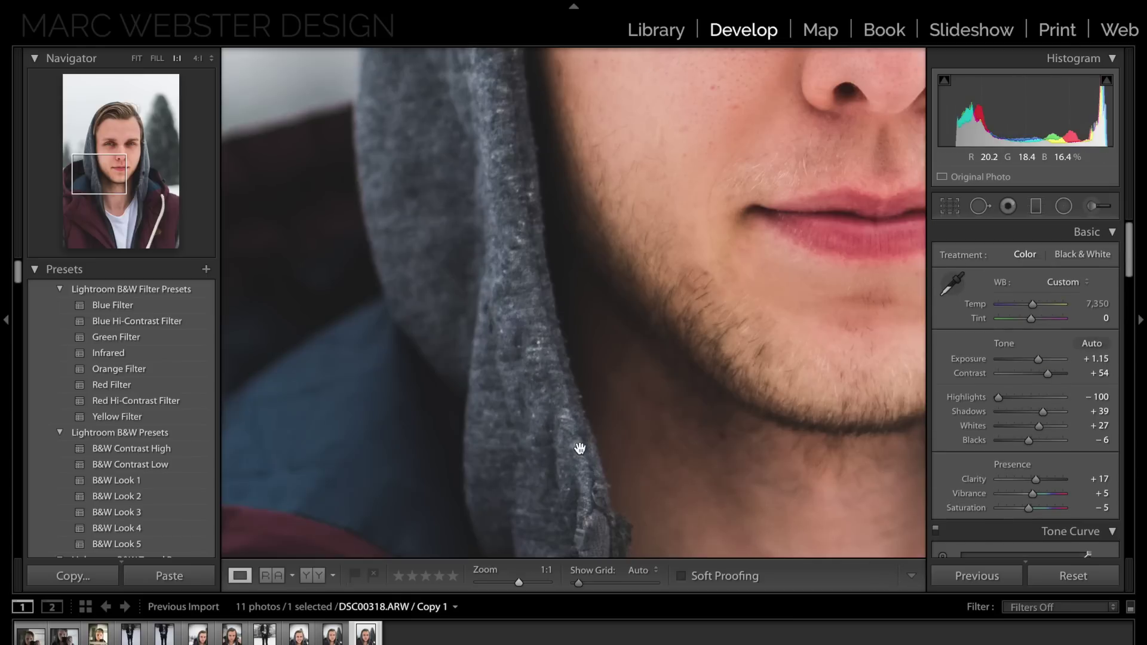
Heal the eyelet on the hood beside the man's left jaw, sampling the textured fabric just below it
drag(743, 440, 215, 397)
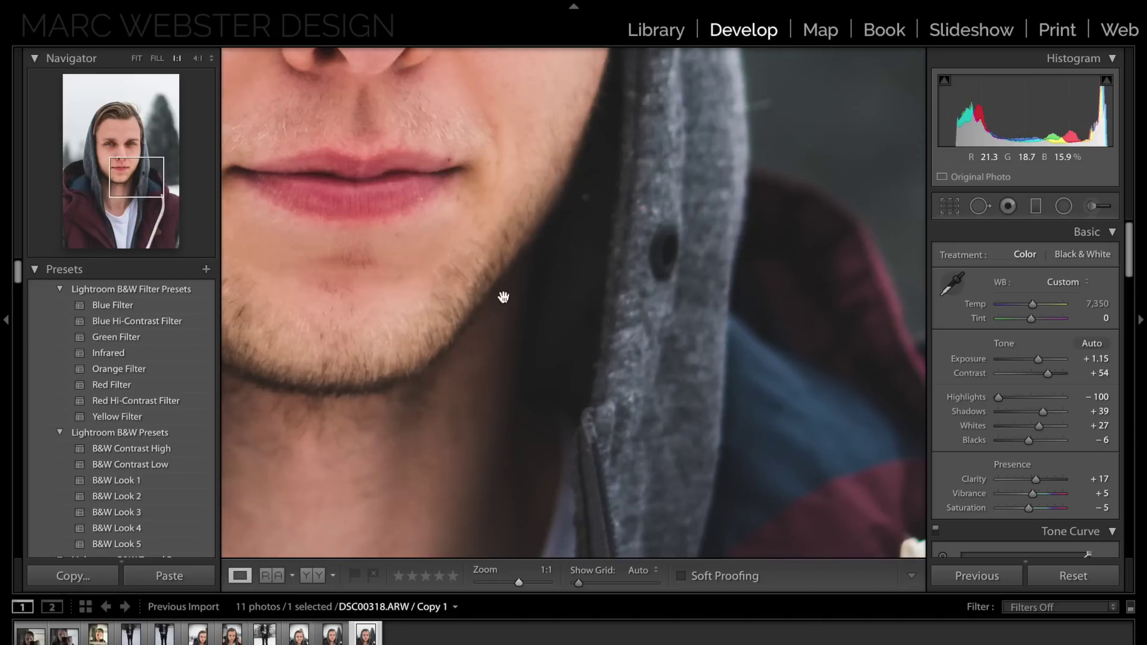
click(980, 206)
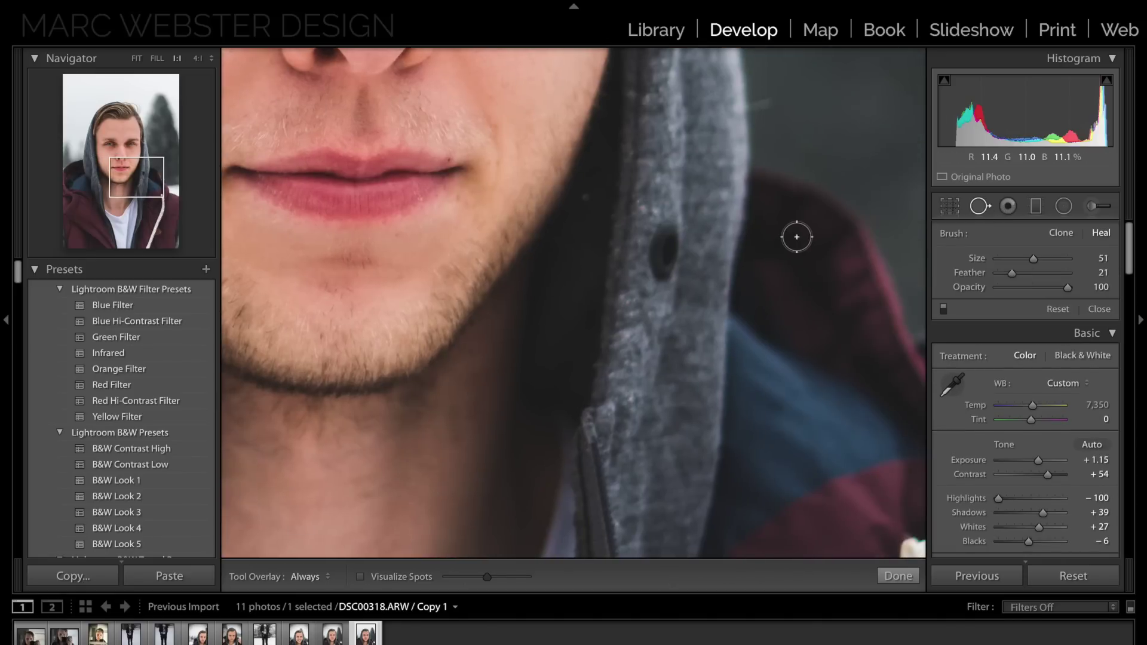
mouse_move(681, 229)
mouse_down()
mouse_move(655, 250)
mouse_move(659, 272)
mouse_move(665, 243)
mouse_up()
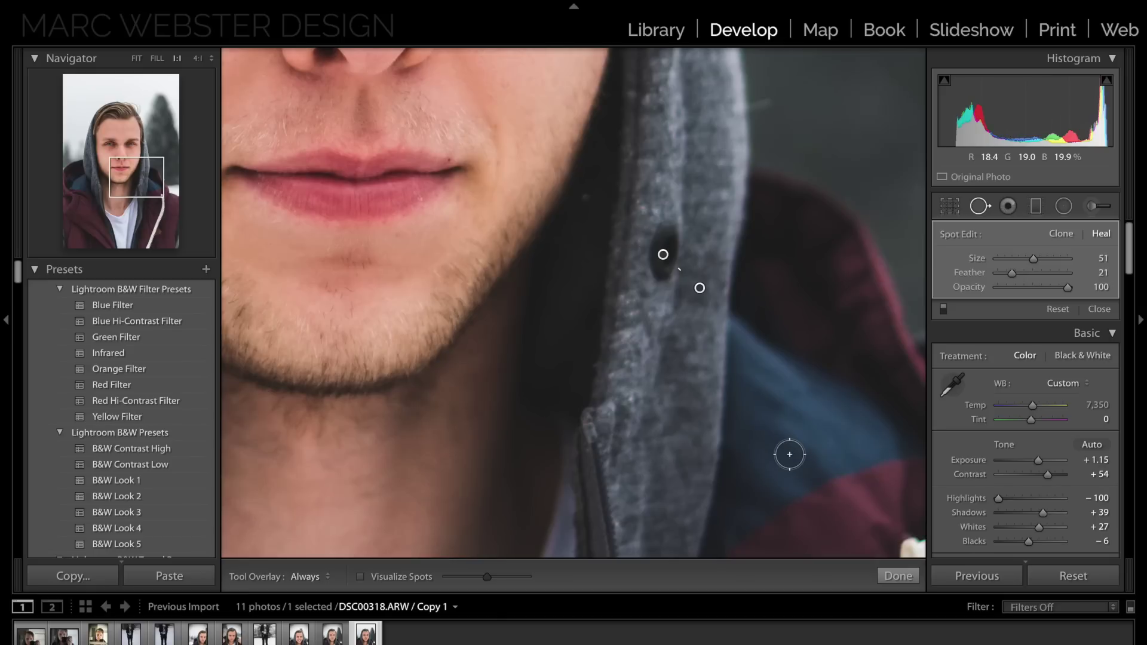
drag(698, 309, 637, 380)
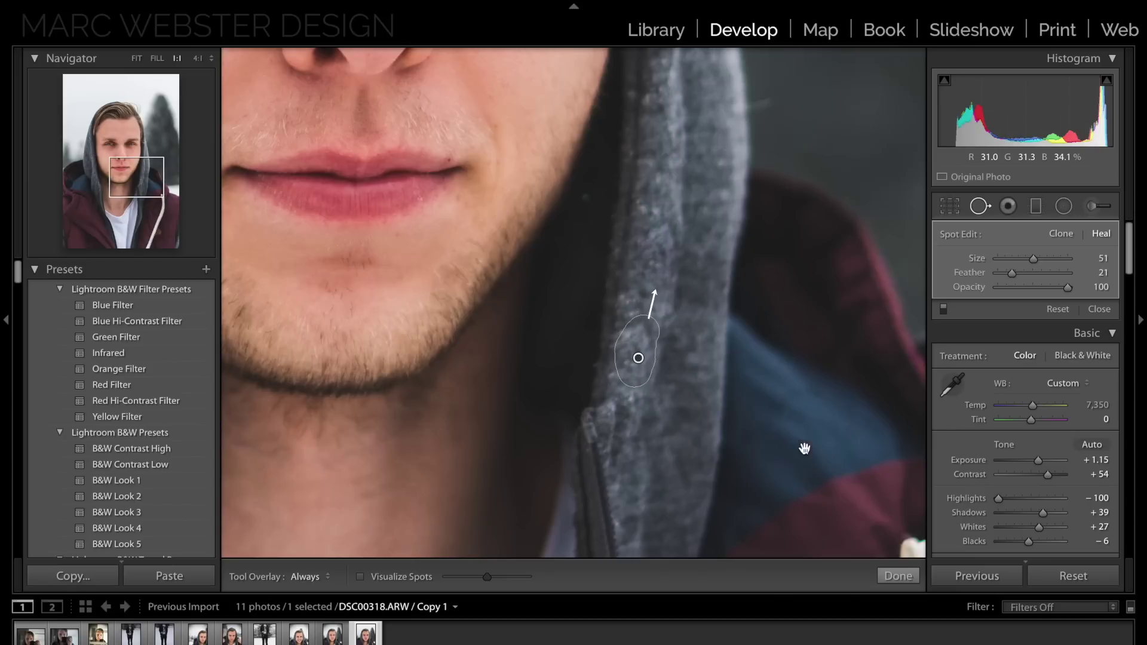
click(899, 578)
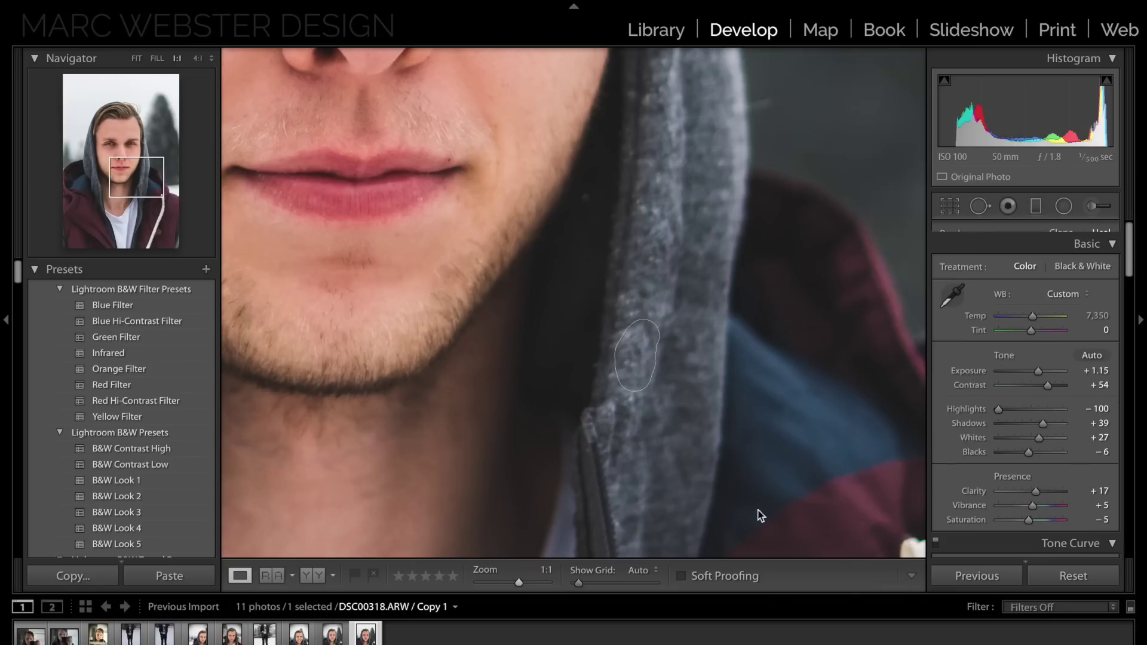
click(629, 439)
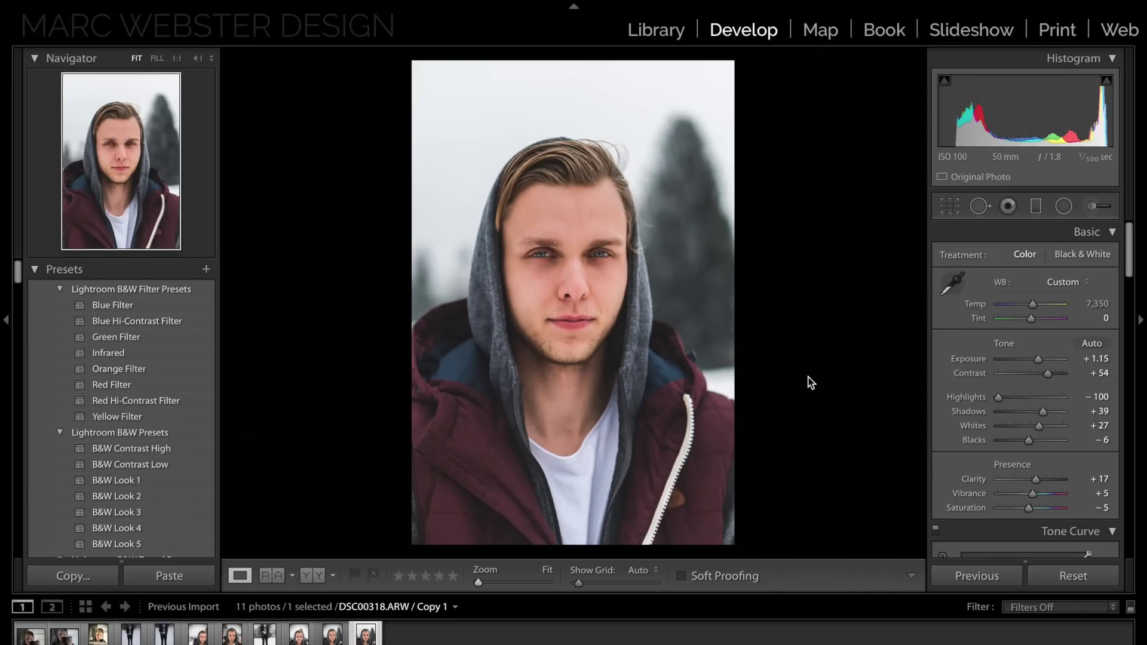
Undo the hood eyelet removals and redo them to compare the portrait with and without the eyelets
key(ctrl+z)
key(ctrl+z)
key(ctrl+z)
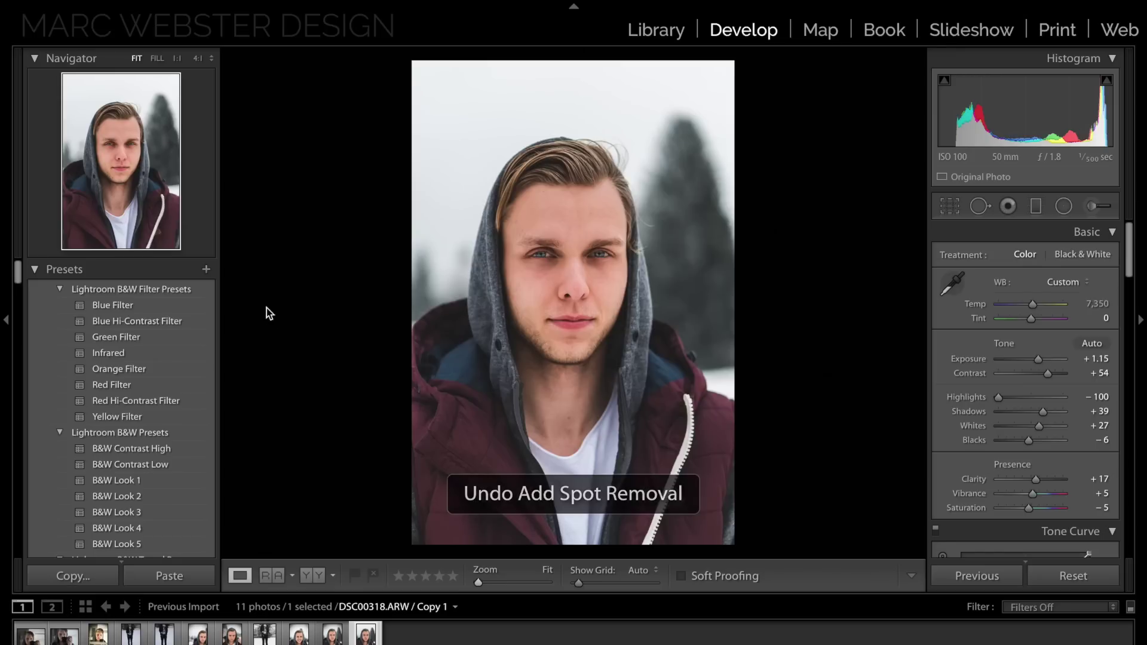
click(179, 3)
click(281, 324)
key(super+shift+z)
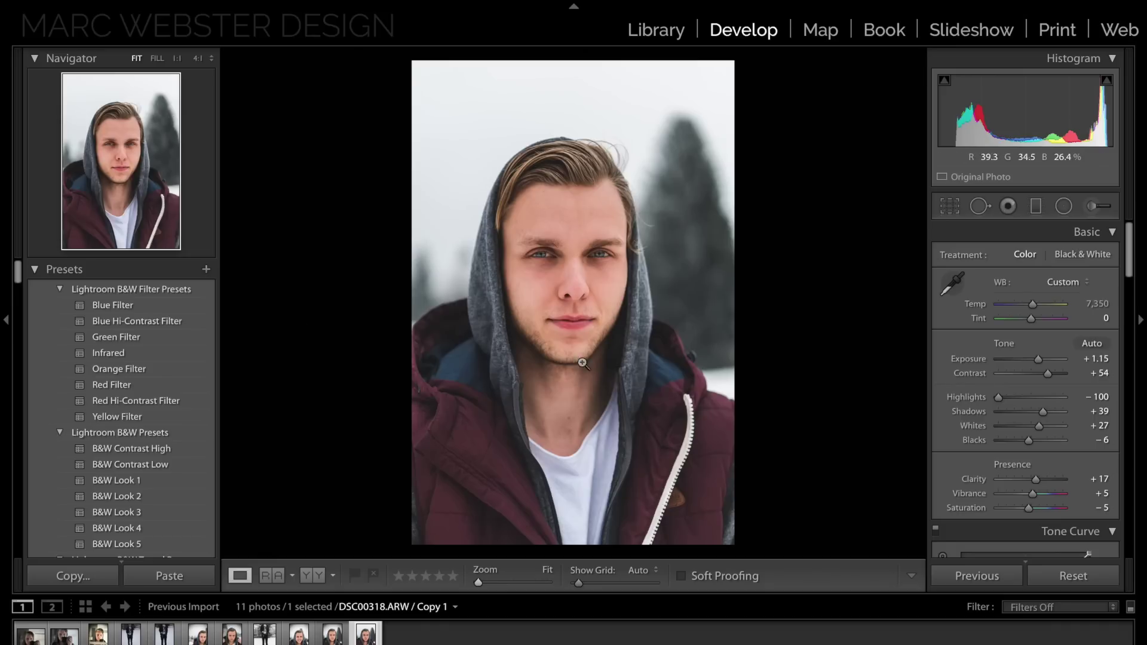
Darken the photo's edges with post-crop vignetting in Highlight Priority style at an Amount of −25
scroll(950, 439, down, 15)
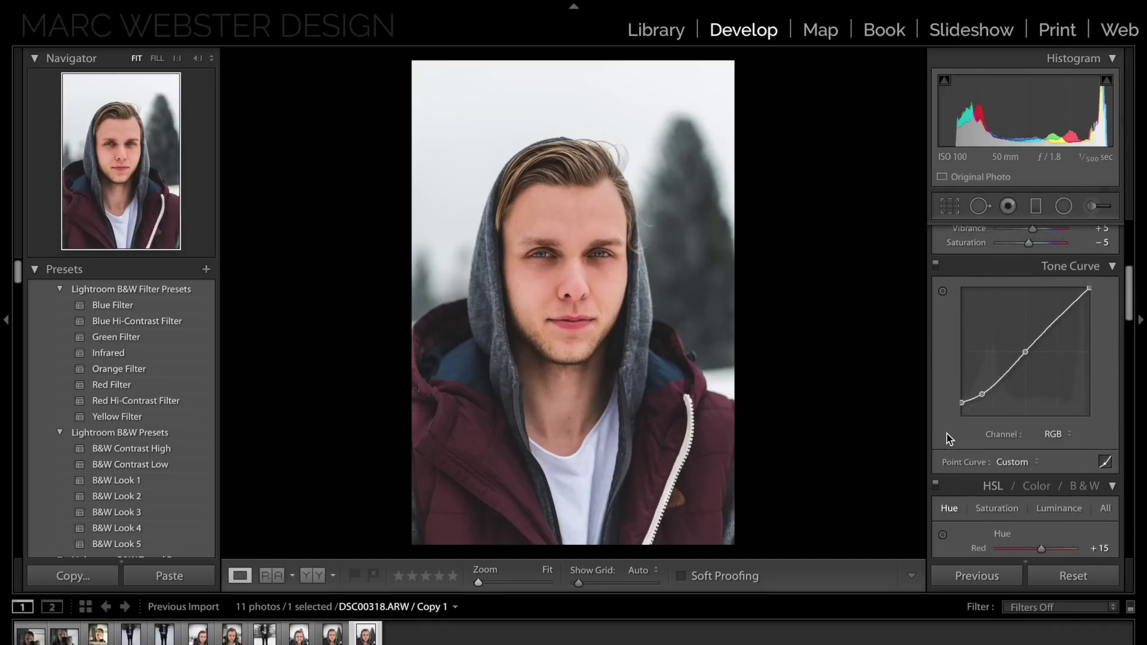
scroll(950, 439, down, 6)
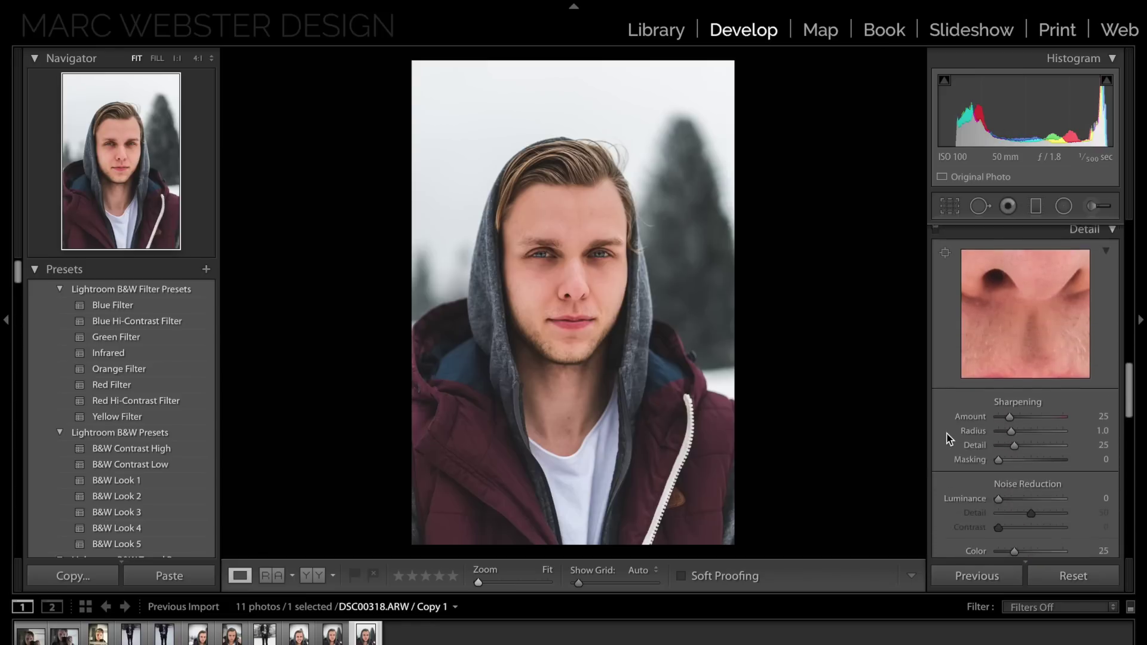
scroll(950, 439, down, 12)
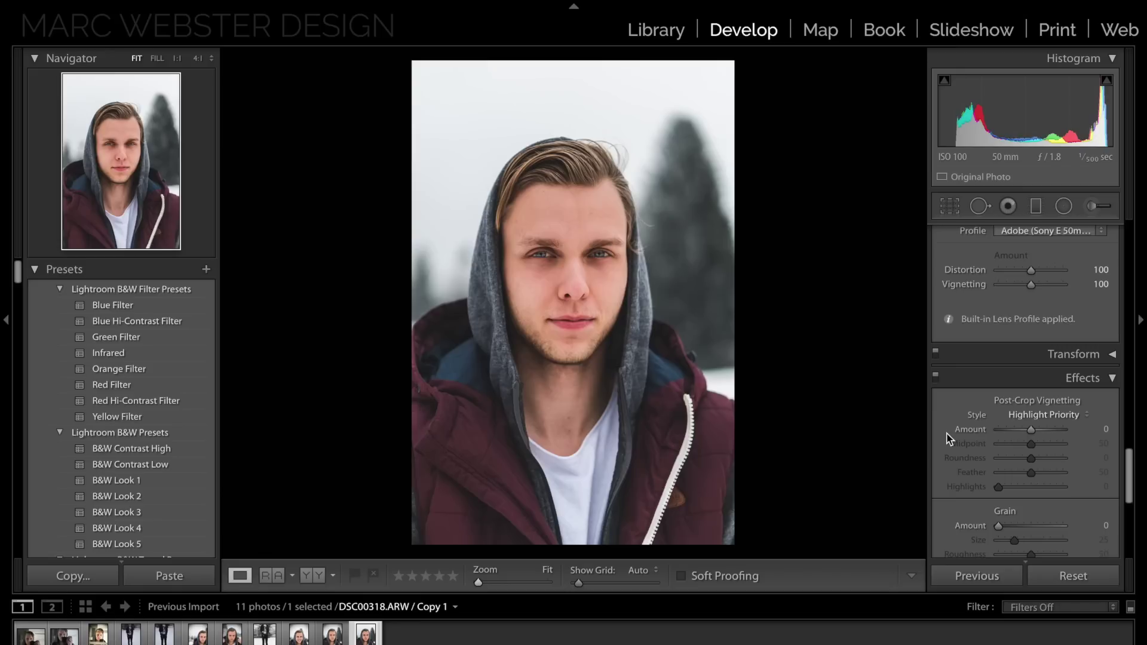
scroll(1031, 431, down, 4)
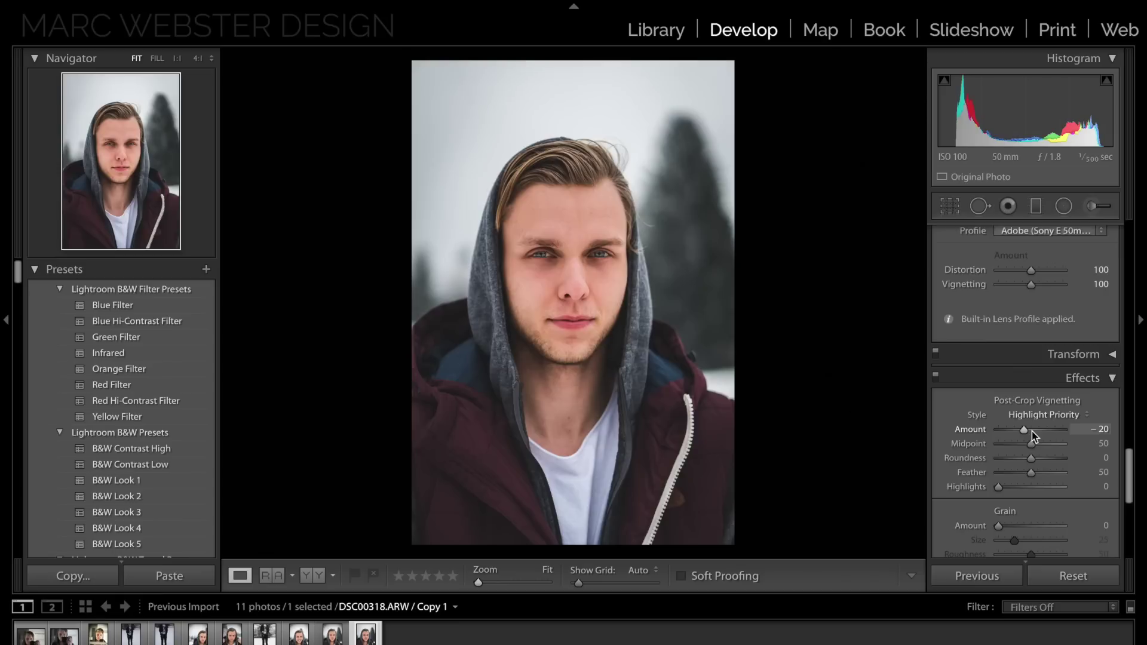
scroll(1031, 431, down, 1)
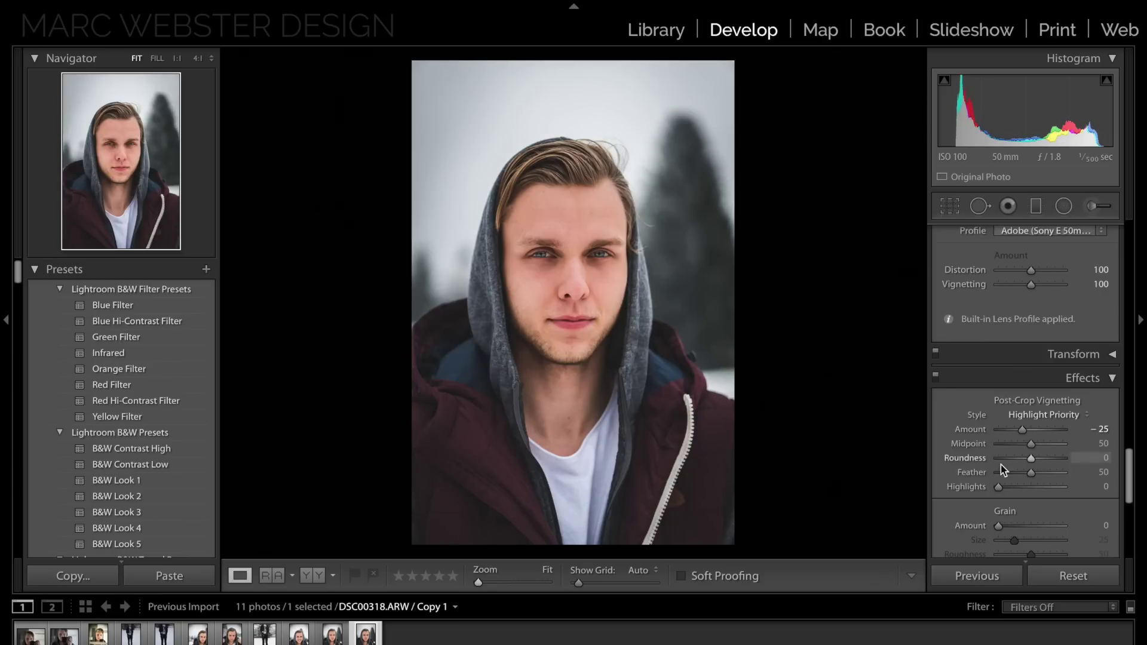
Set the post-crop vignette's Feather to 100, Roundness to +100 and Amount to −30
scroll(1030, 475, down, 1)
drag(1030, 474, 1081, 475)
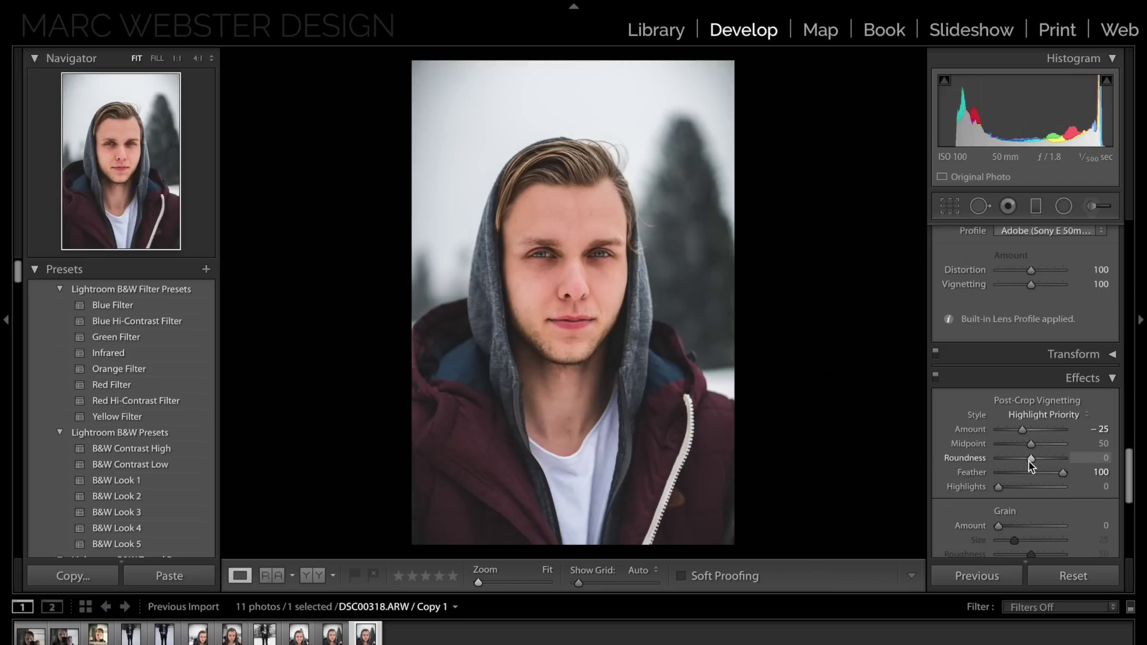
drag(1032, 459, 1087, 468)
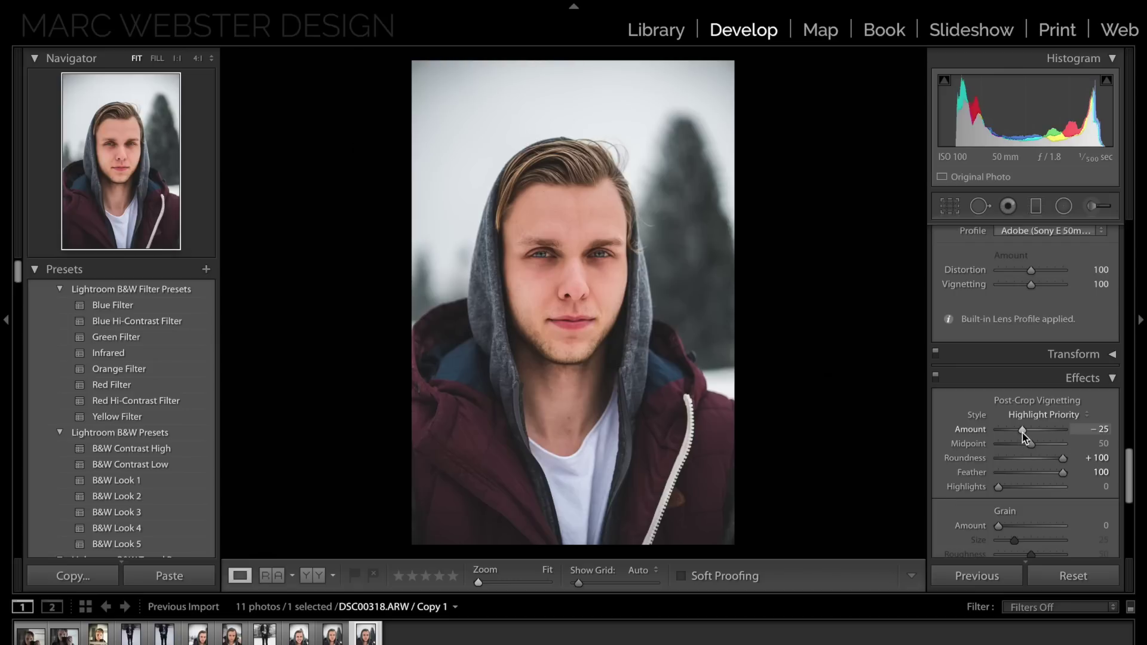
scroll(1023, 433, down, 2)
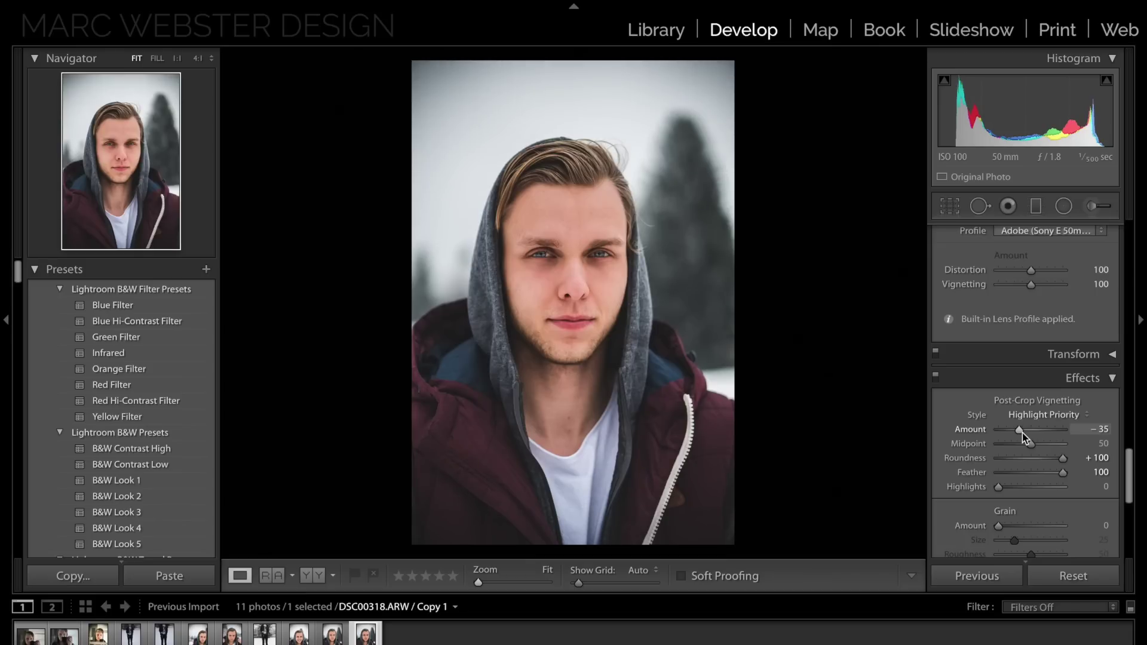
scroll(1023, 433, up, 1)
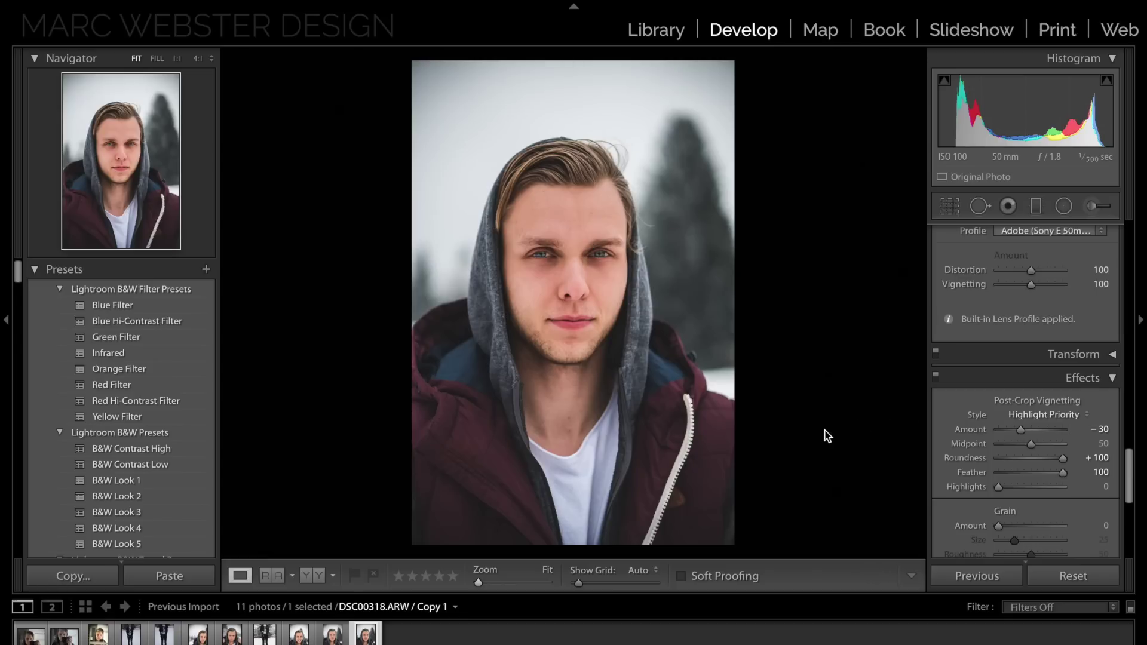
Create a virtual copy of the edited portrait and reset its develop settings to compare it with the edited version
click(682, 576)
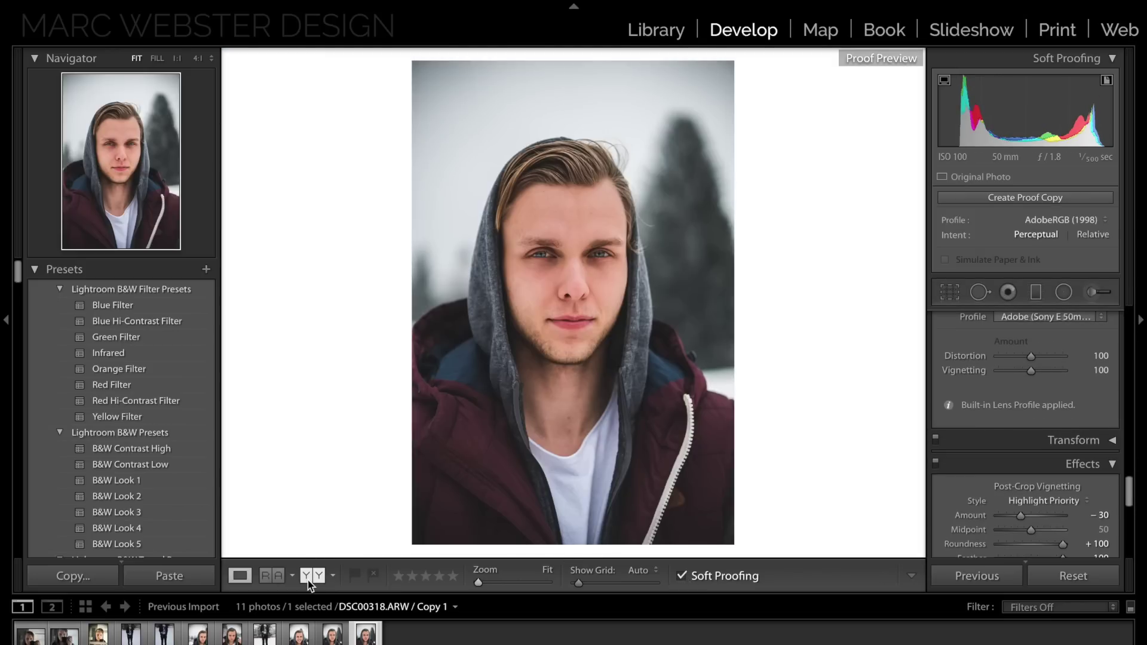
key(s)
right_click(369, 418)
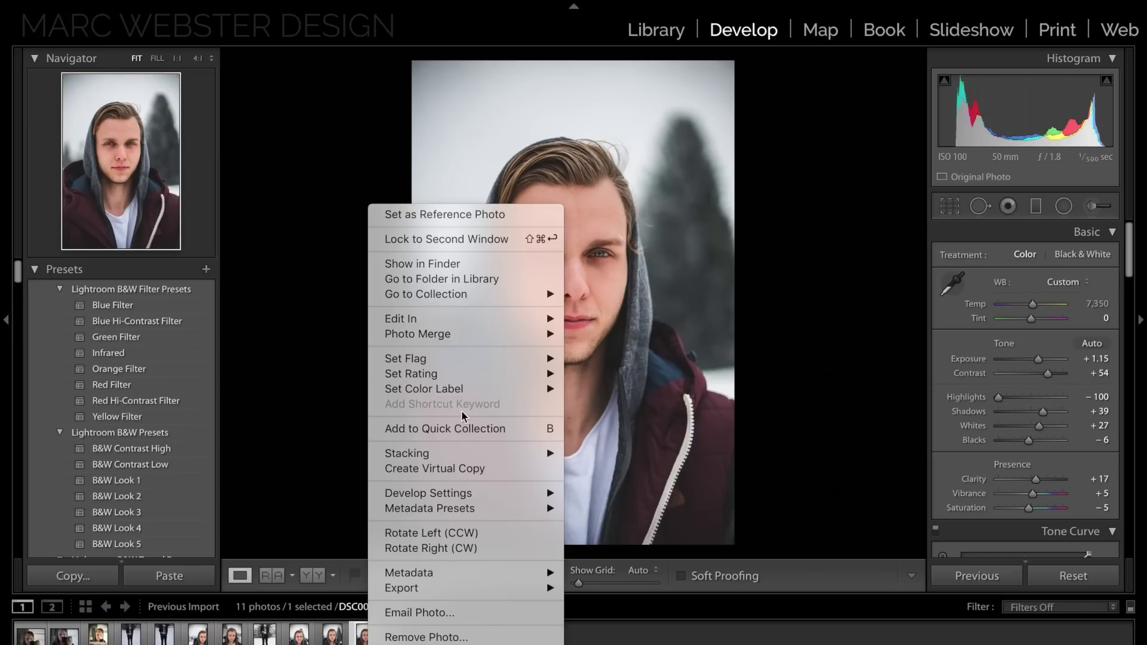
click(472, 472)
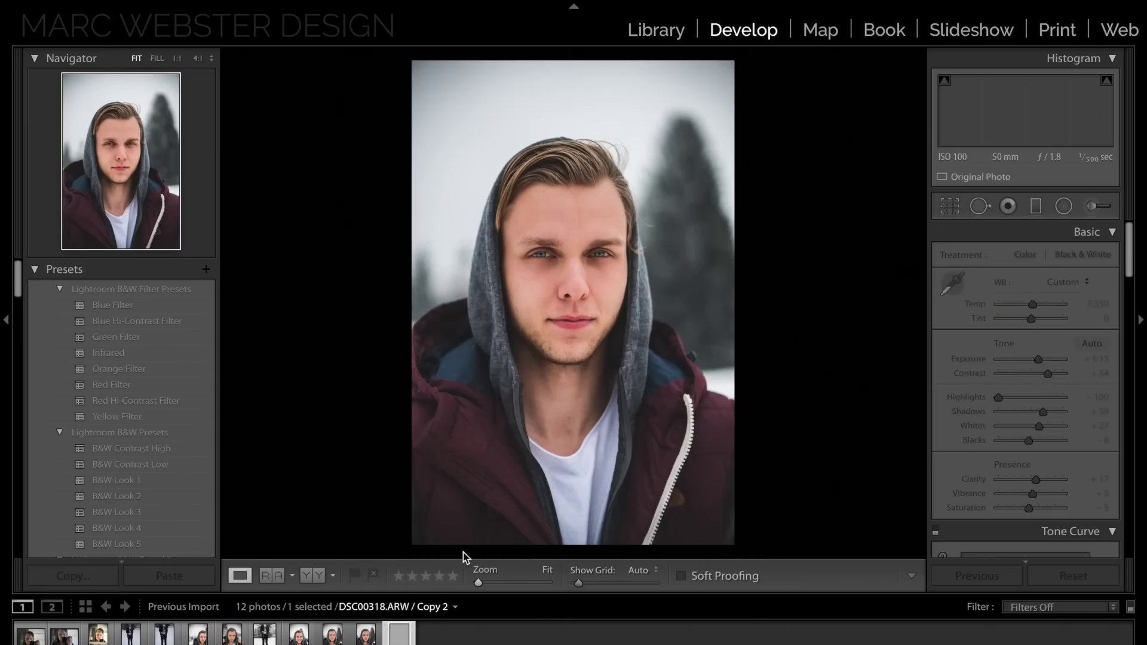
click(1077, 580)
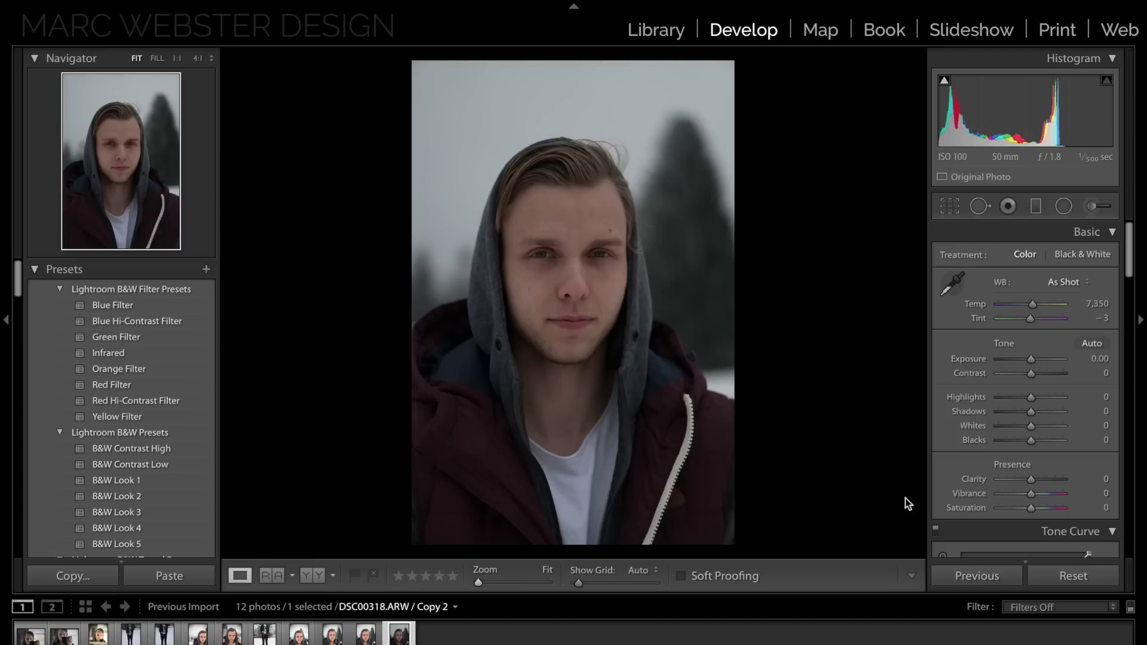
key(Left)
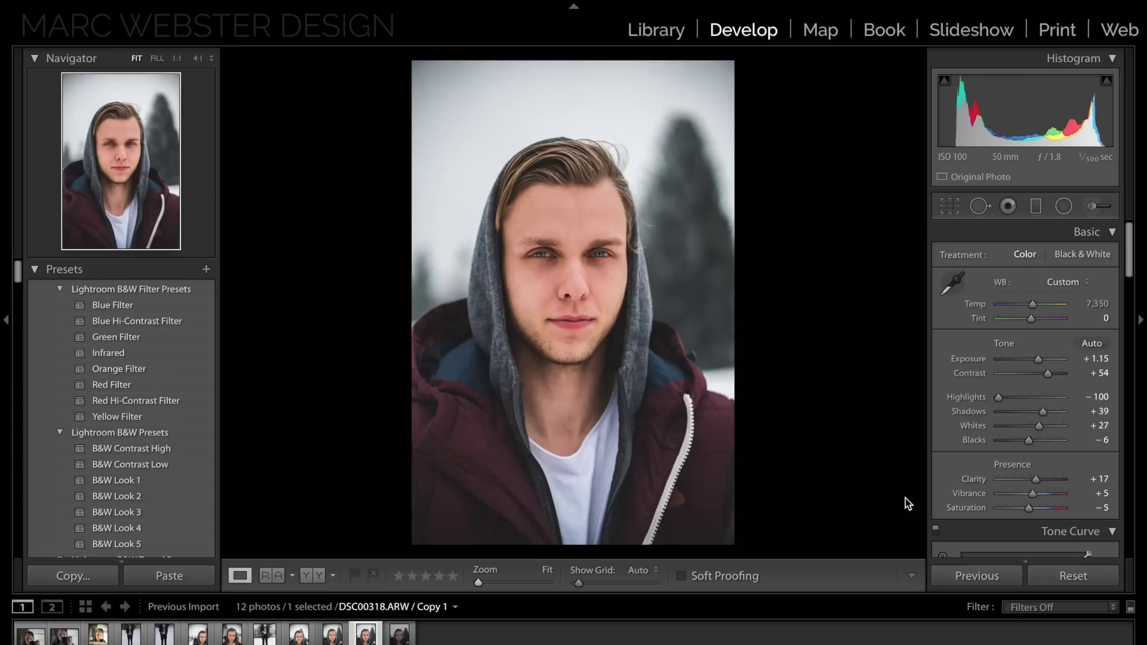